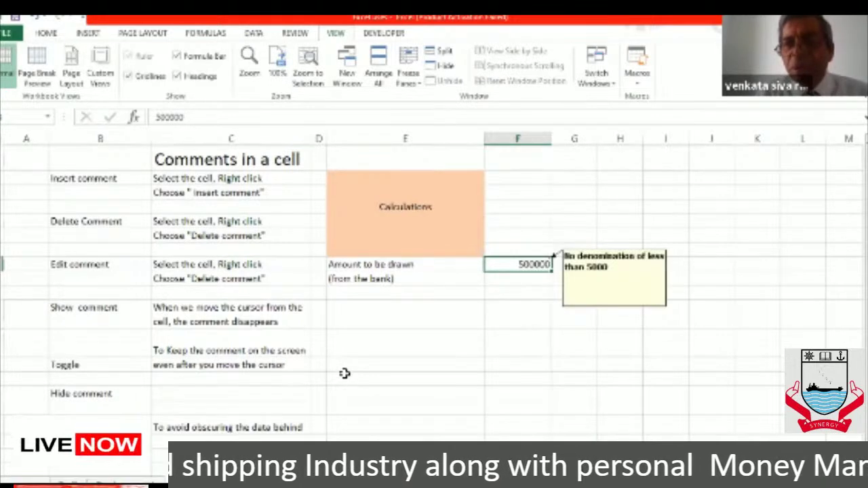
Open the worksheet on the round up and round down functions and examine the hydrostatic draught cell and ROUNDUP syntax.
left_click(421, 236)
left_click(138, 255)
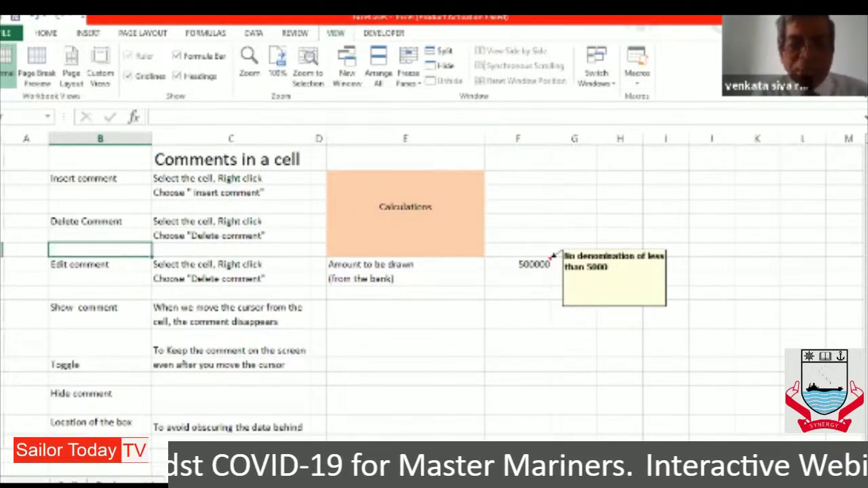
key("ctrl+Page_Down")
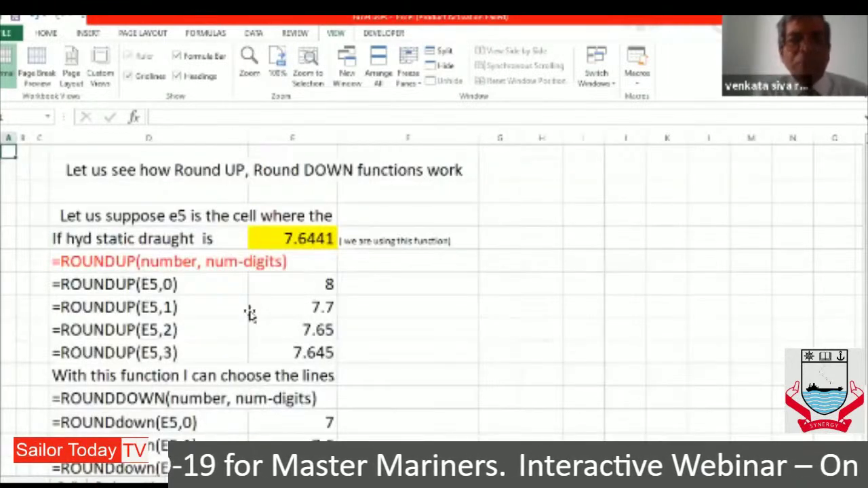
left_click(250, 312)
key("Up")
key("Up")
key("Up")
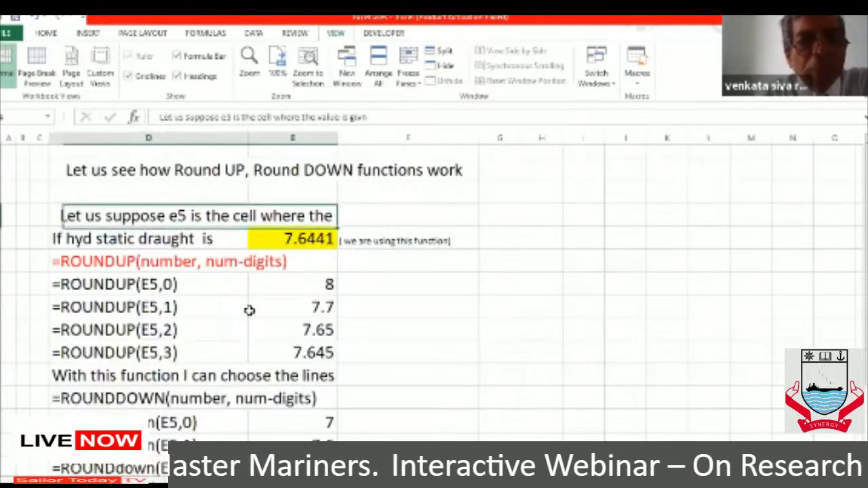
key("Left")
key("Right")
key("Down")
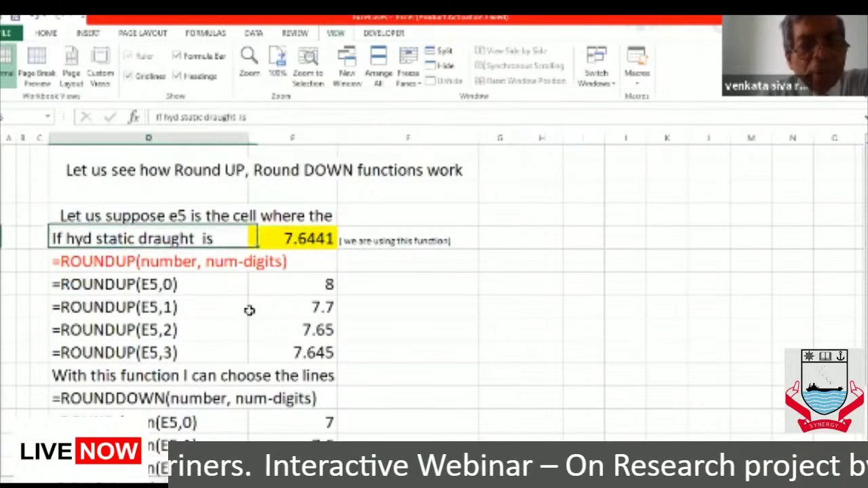
key("Down")
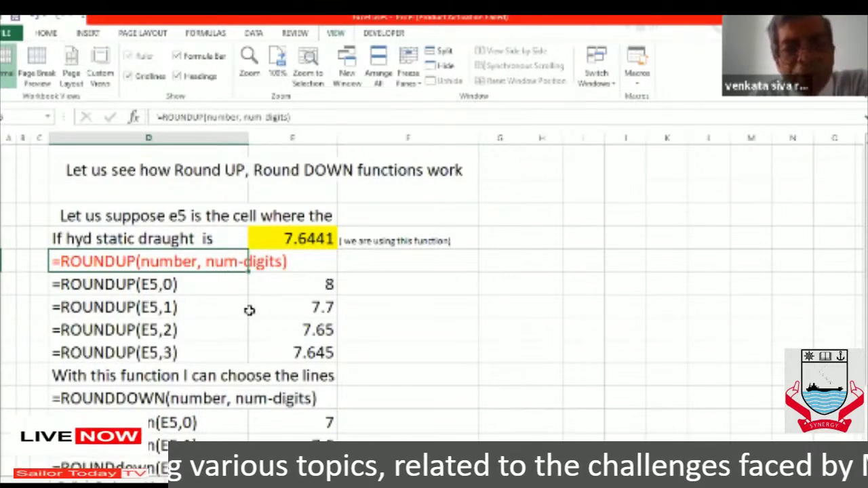
key("Up")
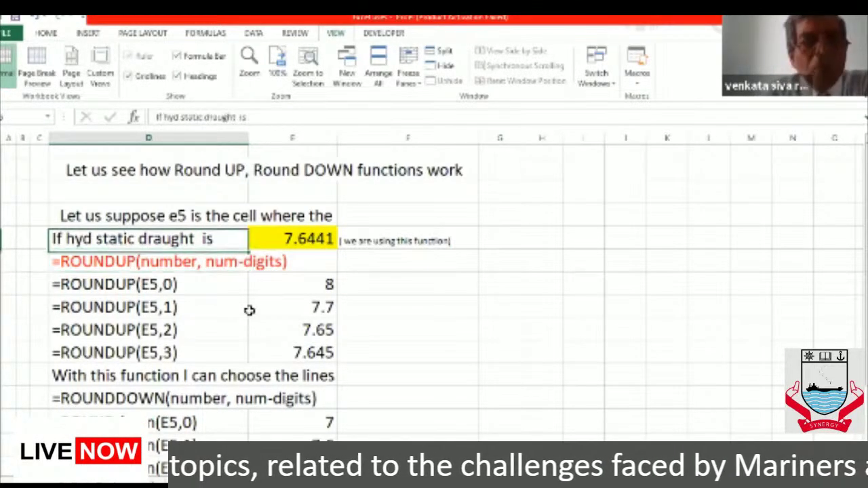
key("Right")
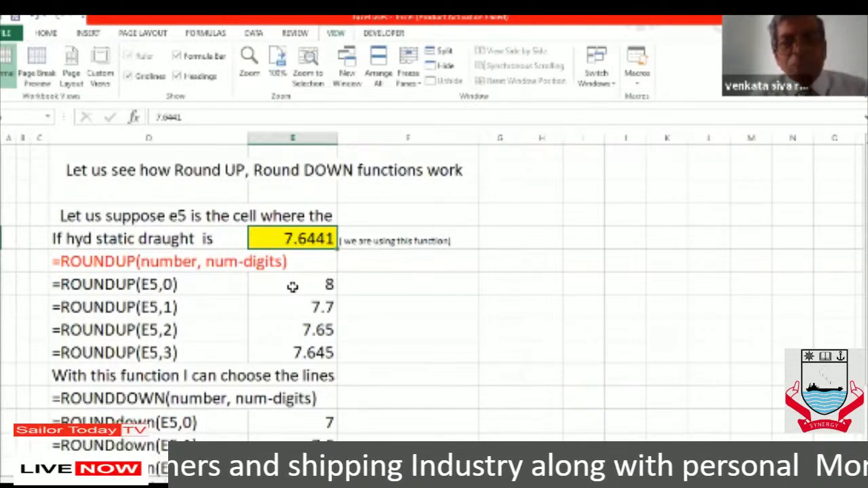
Examine the ROUNDUP examples that reference E5 with 0, 1, 2 and 3 digits.
left_click(168, 288)
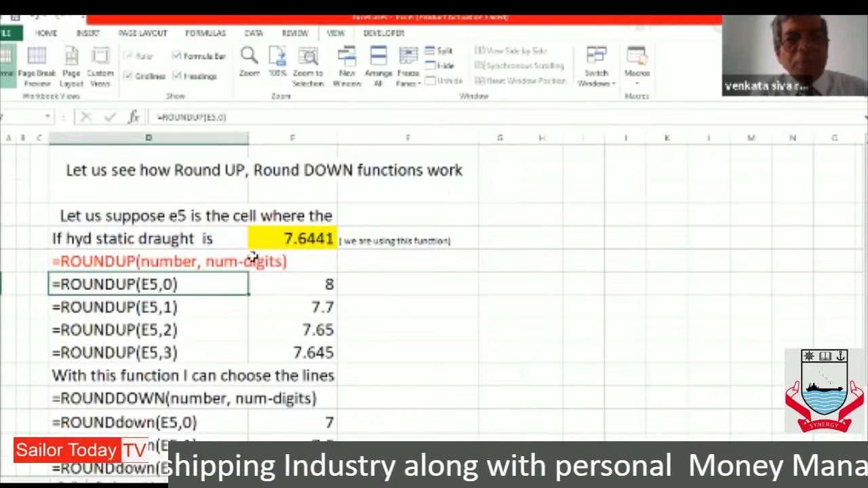
left_click(273, 242)
left_click(150, 283)
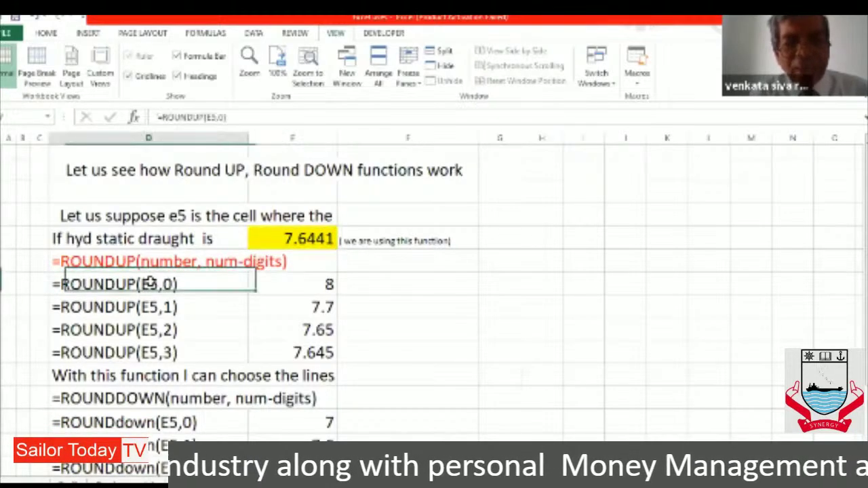
left_click(320, 284)
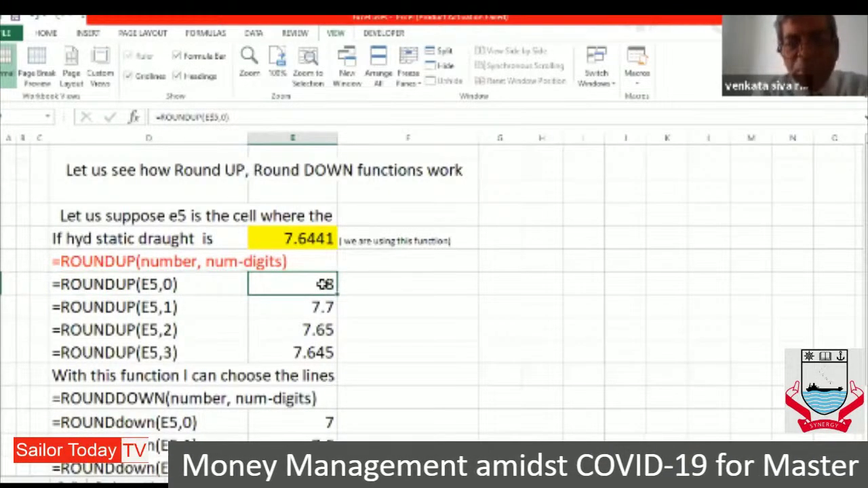
key("Down")
key("Down")
key("Down")
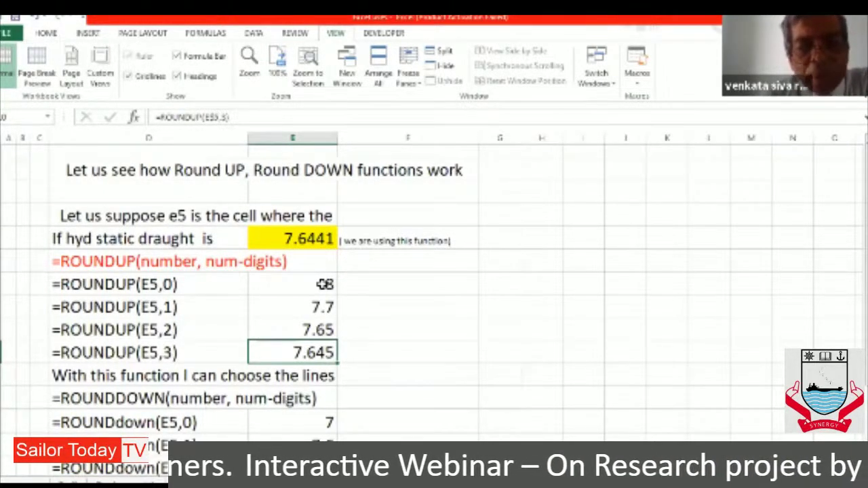
key("Down")
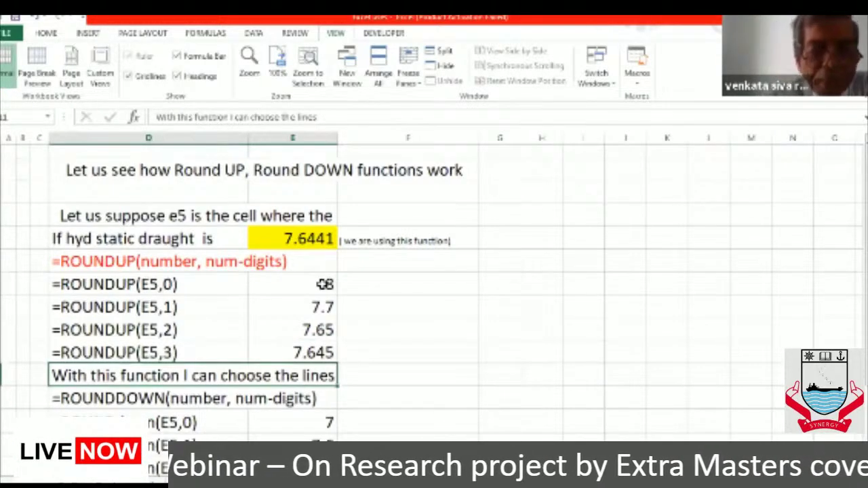
Examine the ROUNDDOWN syntax and its example formulas that reference E5 with 0 to 3 digits.
key("Down")
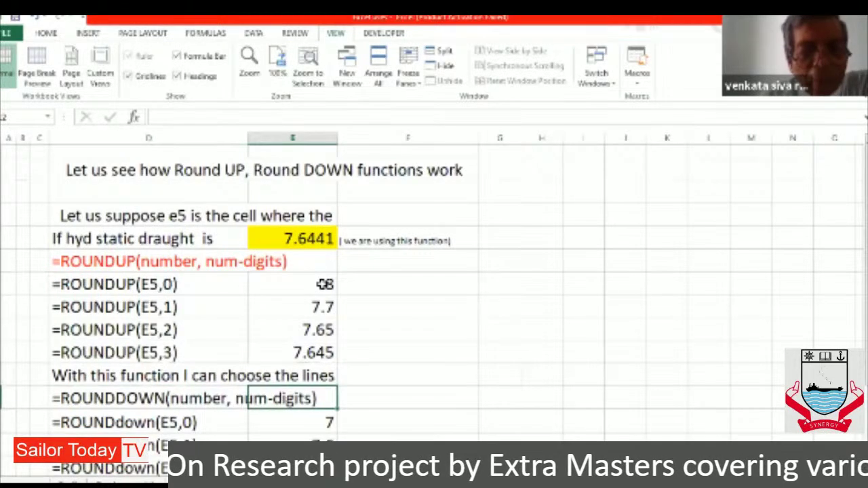
key("Down")
key("Down")
key("Down")
key("Down")
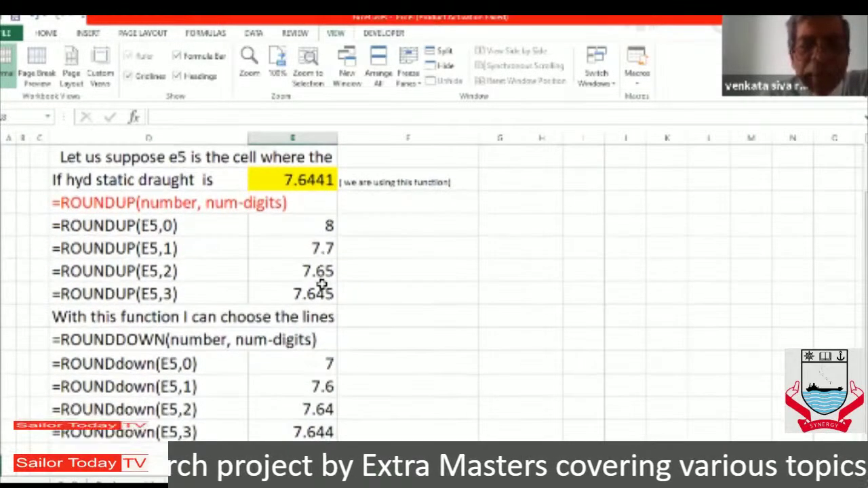
key("Up")
key("Up")
key("Up")
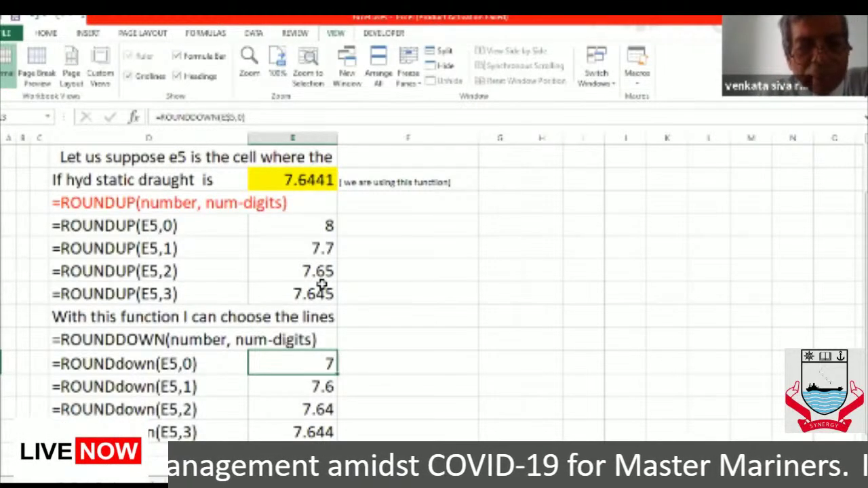
key("Down")
key("Down")
key("Down")
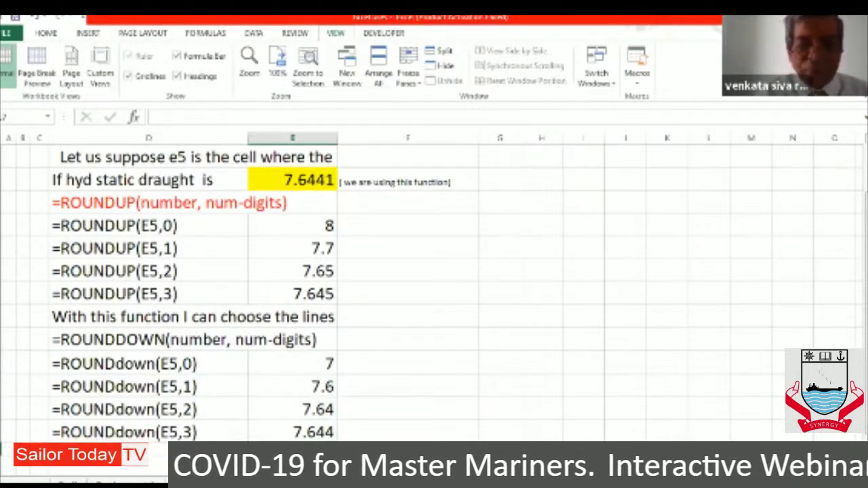
Go past the hydrostatic particulars to the worksheet on using $ in cell references and examine Emp A's basic pay and headings.
key("ctrl+Page_Down")
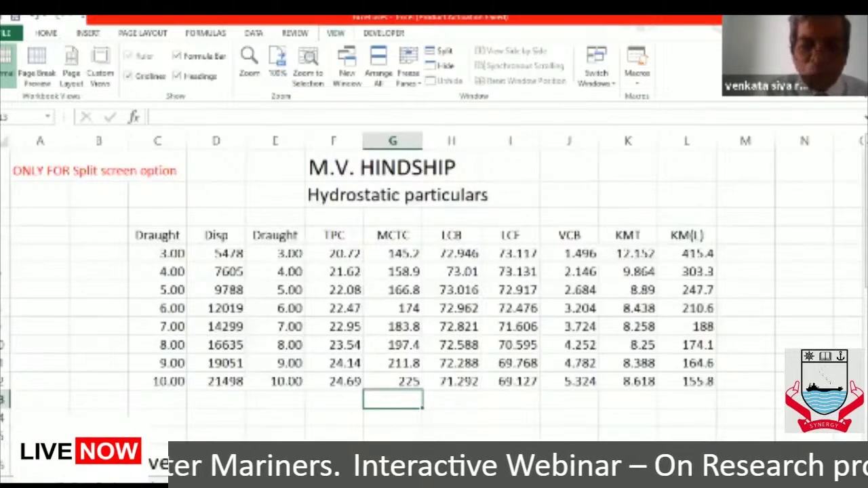
key("ctrl+Page_Down")
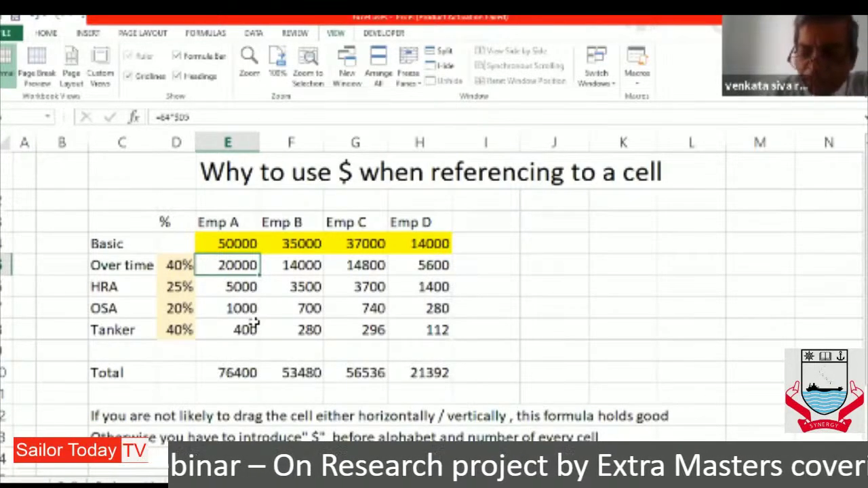
key("Up")
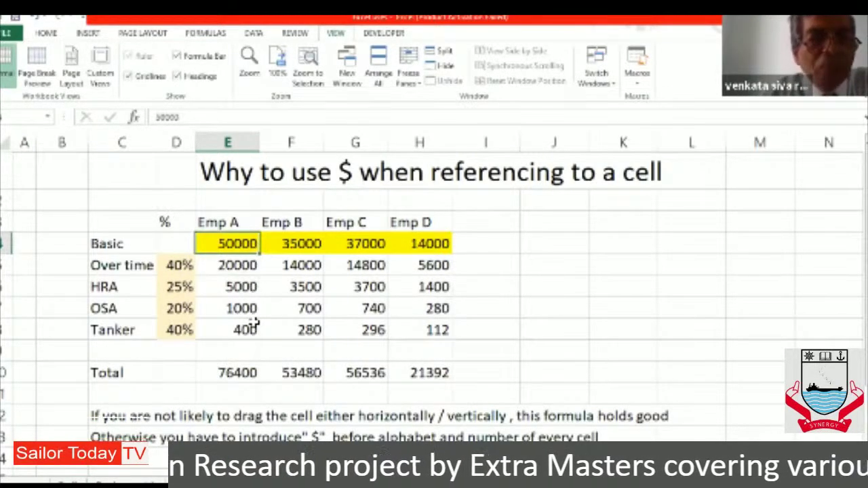
key("Up")
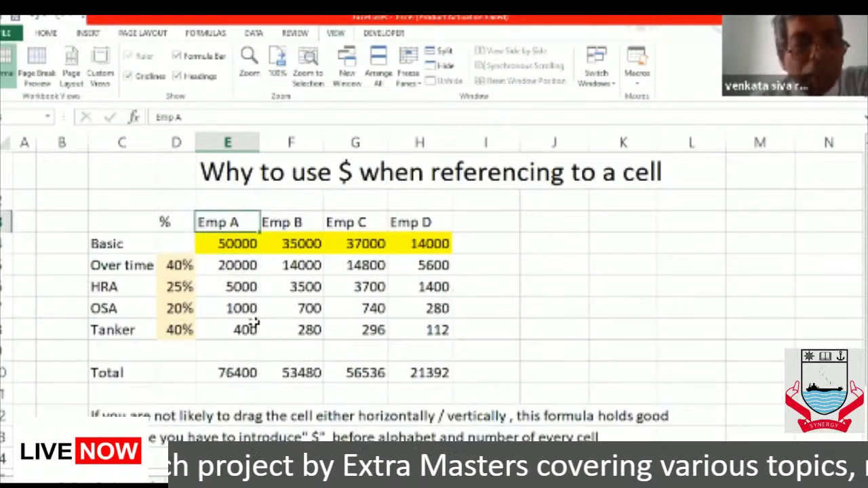
key("Left")
key("Left")
key("Right")
key("Right")
key("Down")
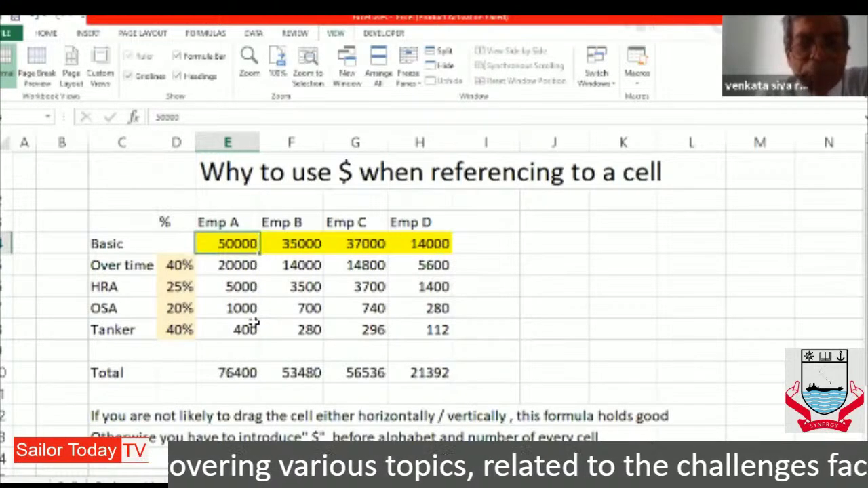
Clear the allowance formulas from the Over time row through the Tanker row, range E5:I8.
key("Down")
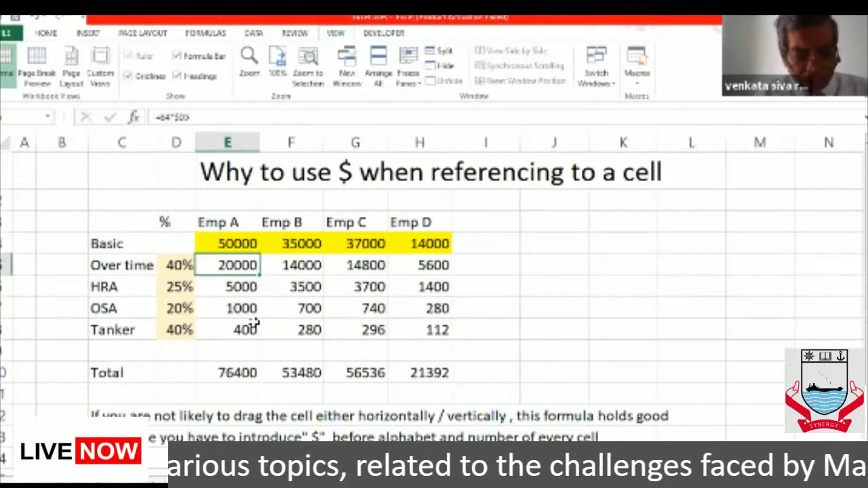
key("shift+Down")
key("shift+Down")
key("shift+Down")
key("shift+Right")
key("shift+Right")
key("shift+Right")
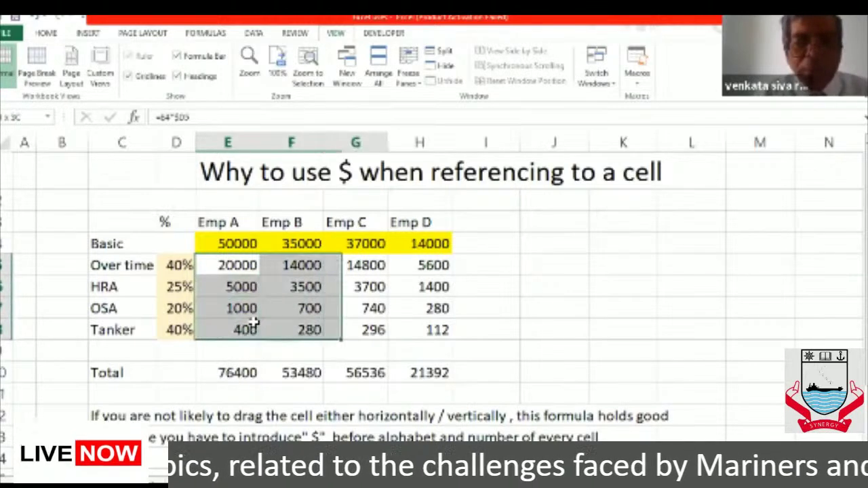
key("shift+Right")
key("Delete")
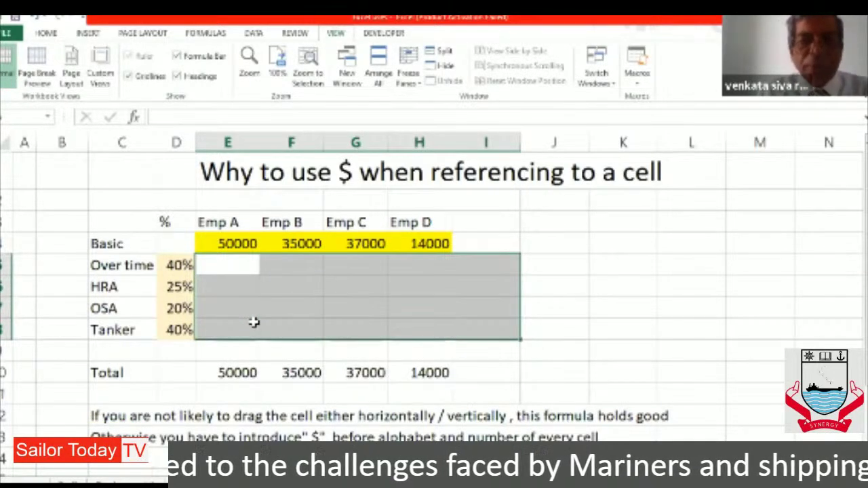
Enter =E4*D5 as Emp A's overtime in E5 and fill the formula down to the Tanker row in E8.
left_click(230, 268)
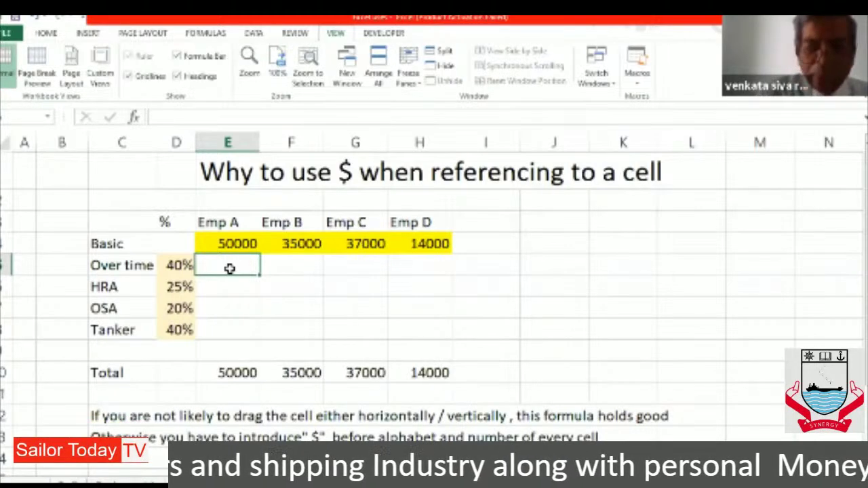
type("=")
left_click(229, 242)
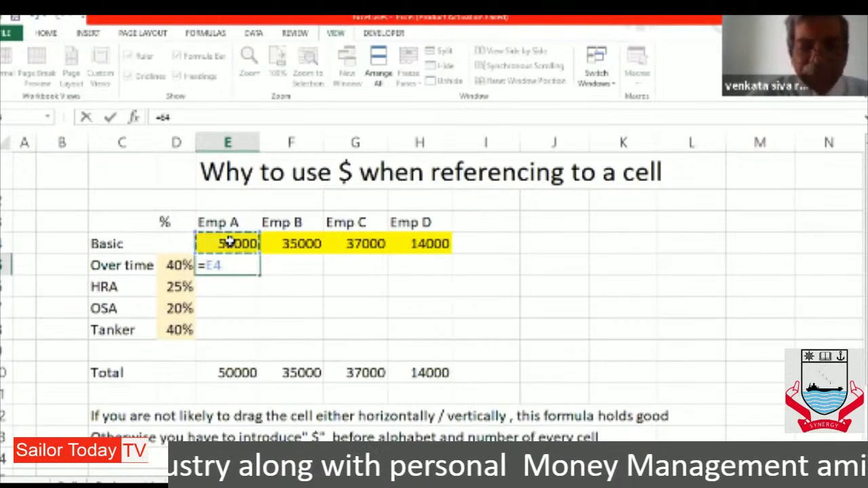
type("*")
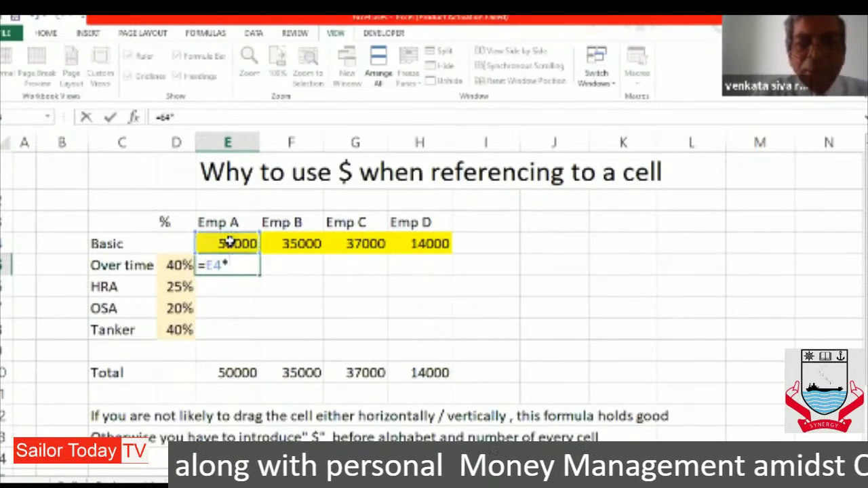
left_click(171, 265)
key("Return")
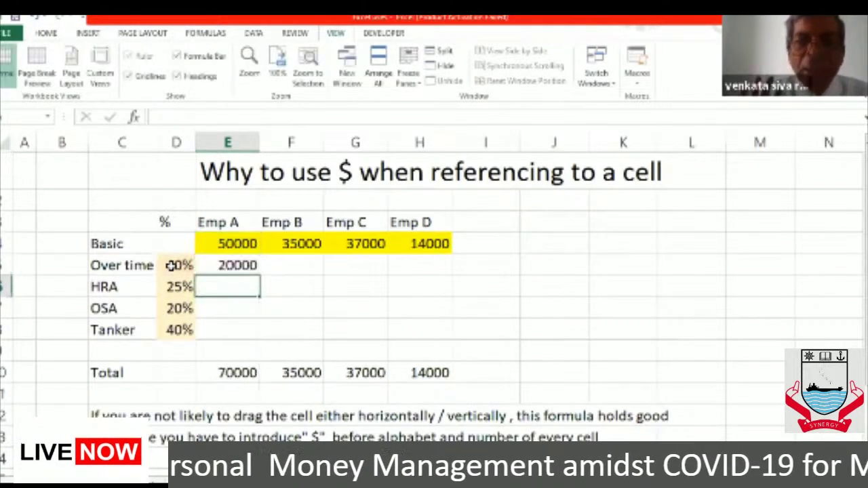
left_click(226, 265)
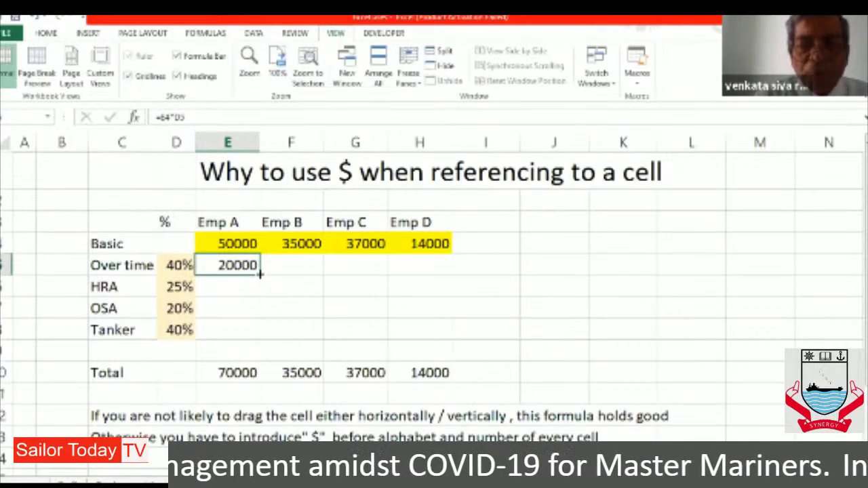
left_click_drag(255, 312, 260, 343)
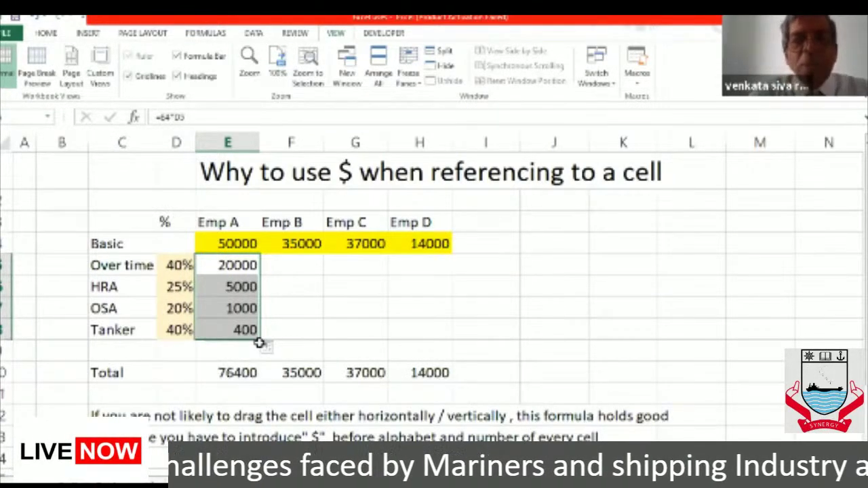
Change Emp A's overtime formula in E5 to =E$4*D5 and fill it down to the Tanker row, E8.
left_click(233, 266)
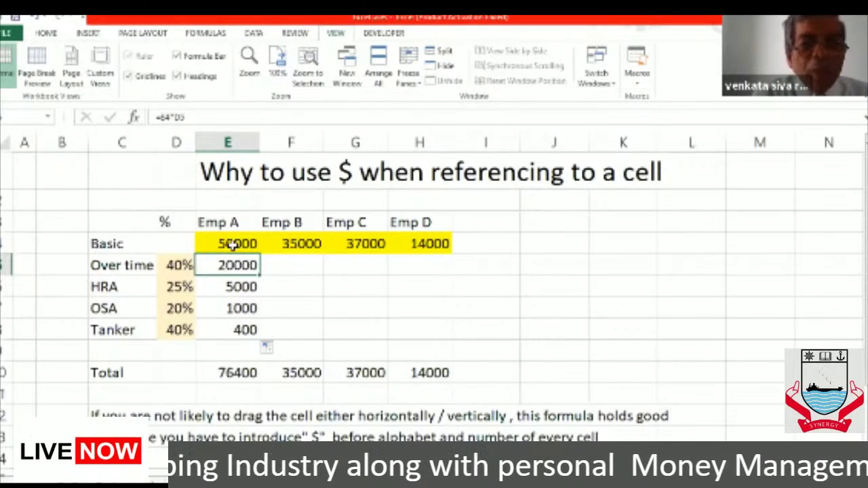
left_click(233, 244)
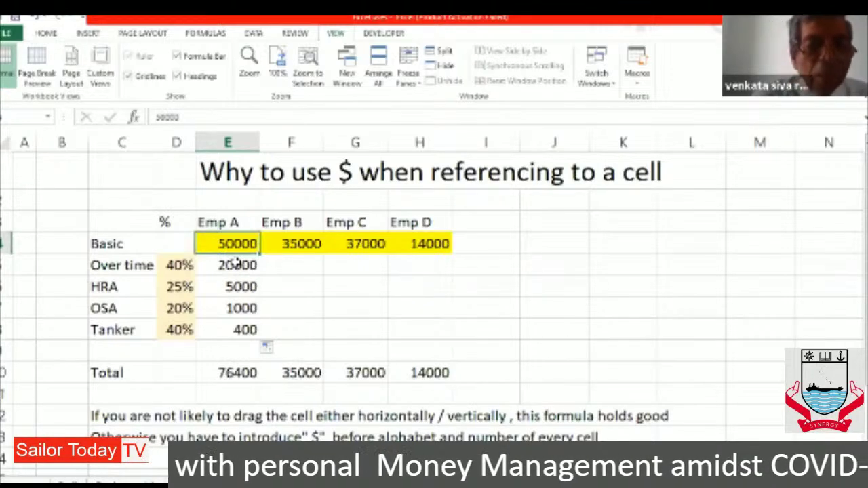
left_click(237, 264)
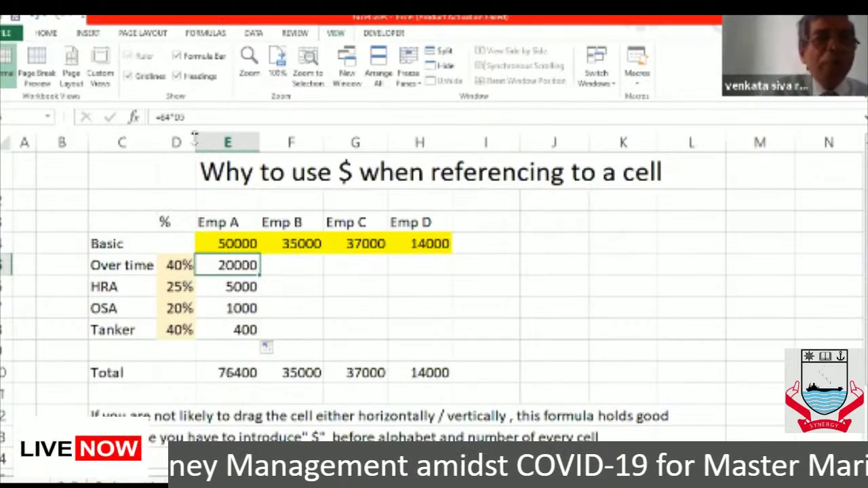
left_click(165, 118)
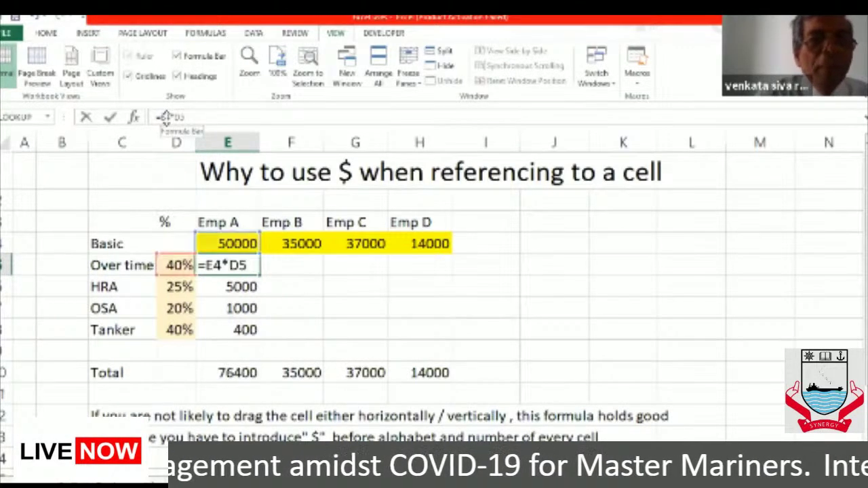
type("$")
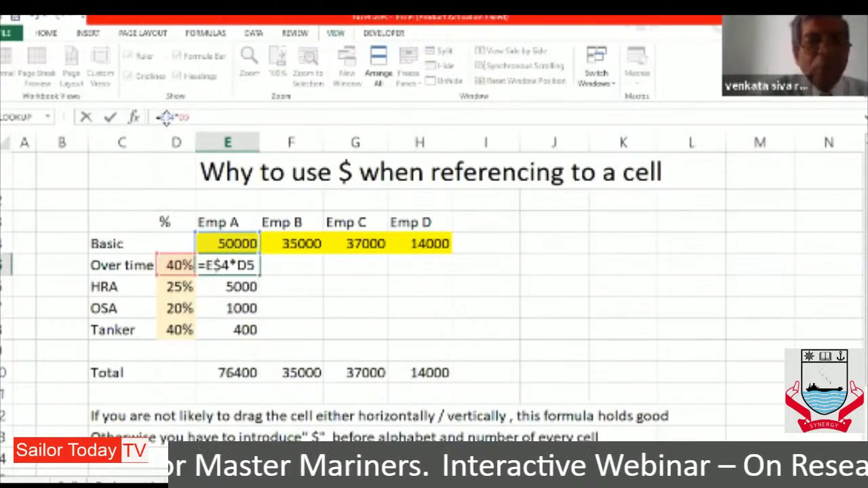
key("Return")
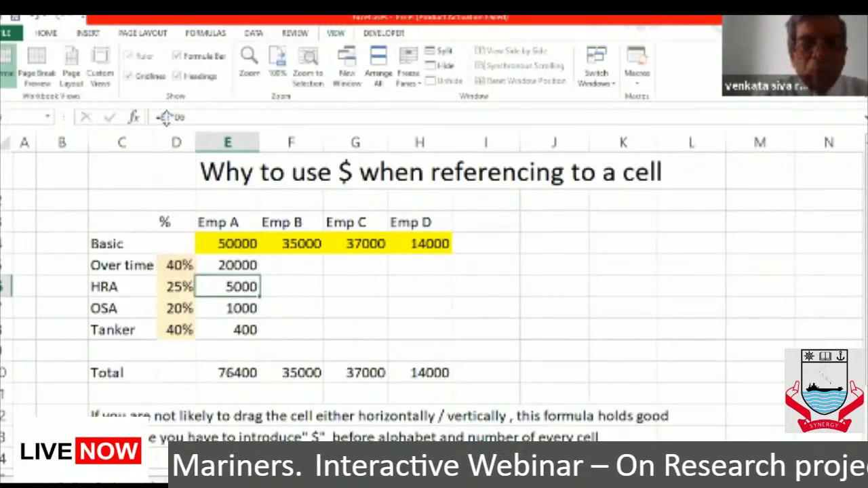
key("Up")
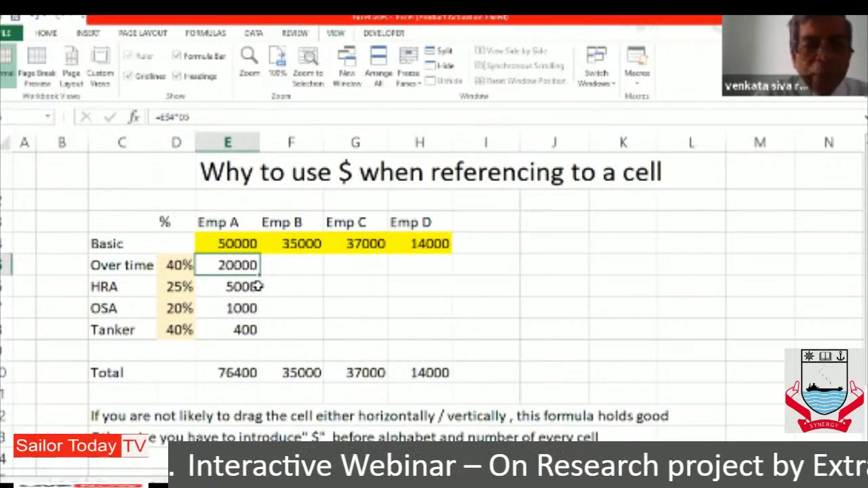
left_click_drag(258, 274, 254, 346)
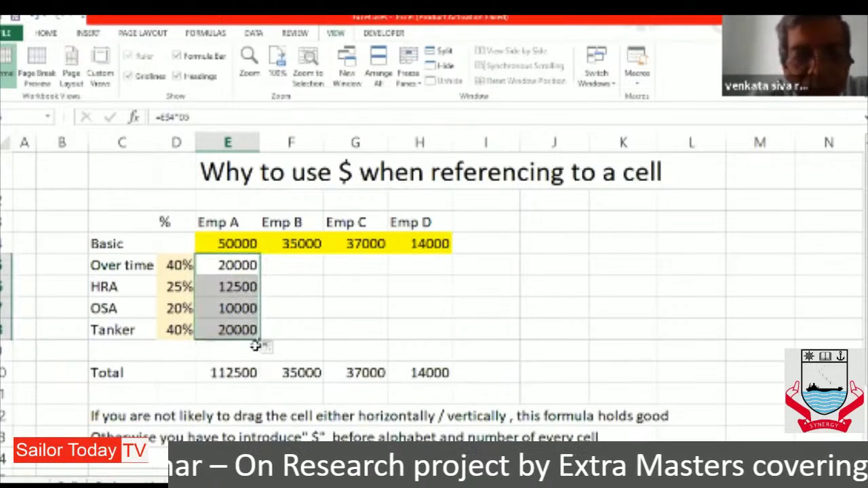
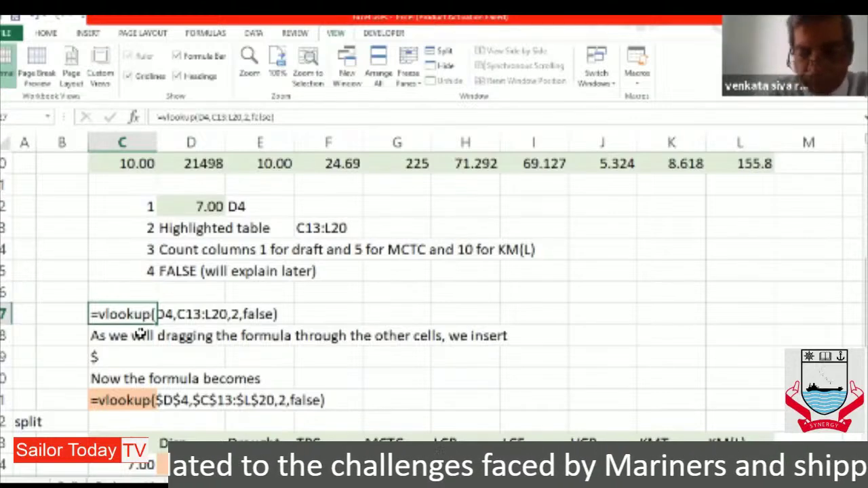
Examine the VLOOKUP explanation, its version with $ references, and the draught and displacement formulas in row 34.
key("Return")
key("Return")
key("Return")
key("Return")
key("Return")
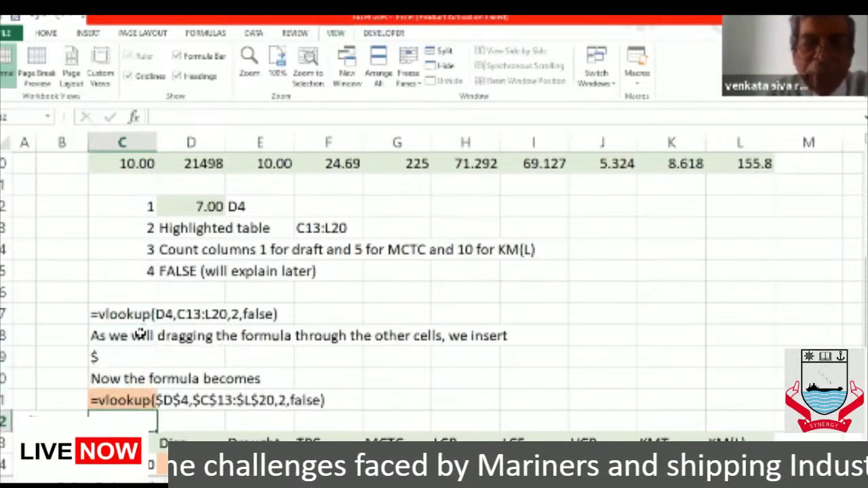
key("Return")
key("Return")
key("Return")
key("Return")
key("Return")
key("Return")
key("Return")
key("Return")
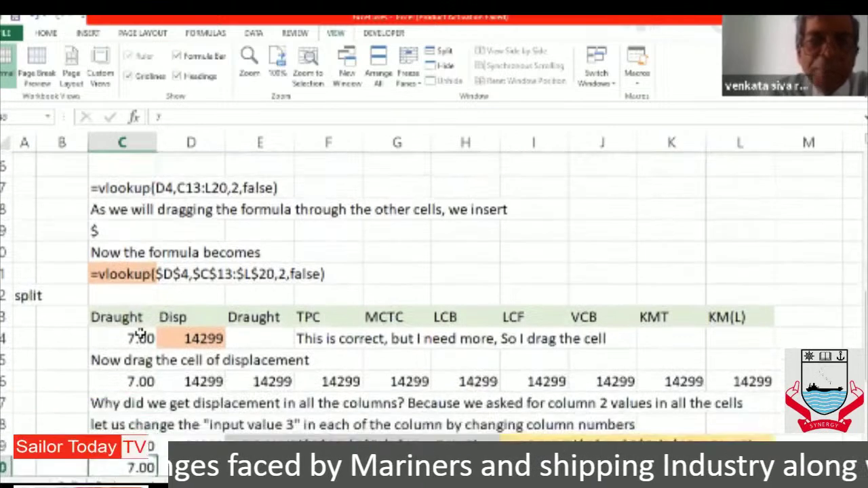
key("Up")
key("Up")
key("Up")
key("Up")
key("Up")
key("Up")
key("Up")
key("Up")
key("Up")
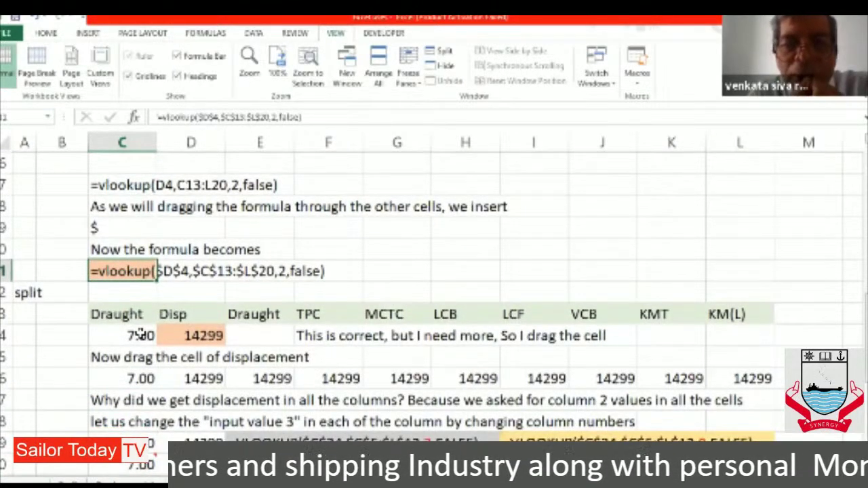
key("Down")
key("Down")
key("Down")
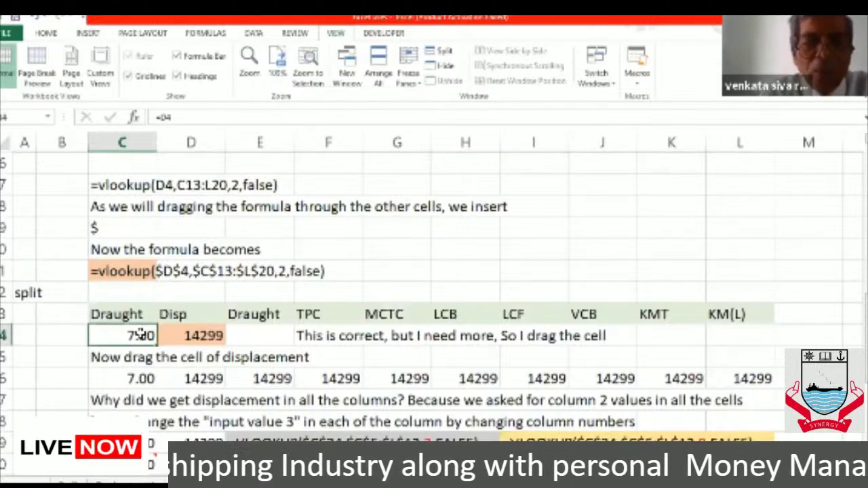
key("Right")
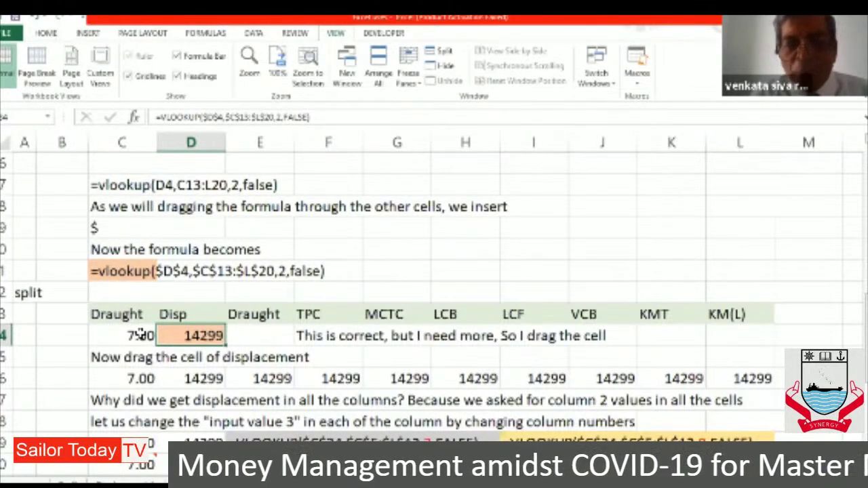
Clear the lookup results in E36:L36 and fill the displacement formula from D36 across to K36.
key("Down")
key("Down")
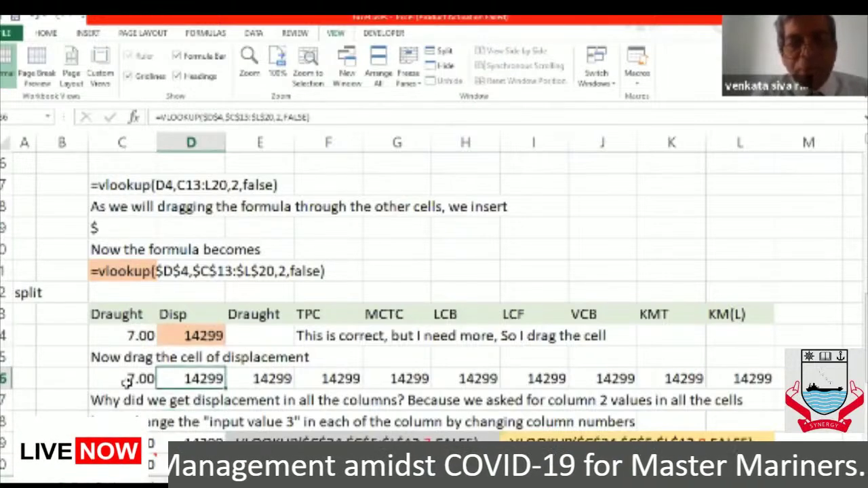
left_click_drag(261, 383, 726, 375)
key("Delete")
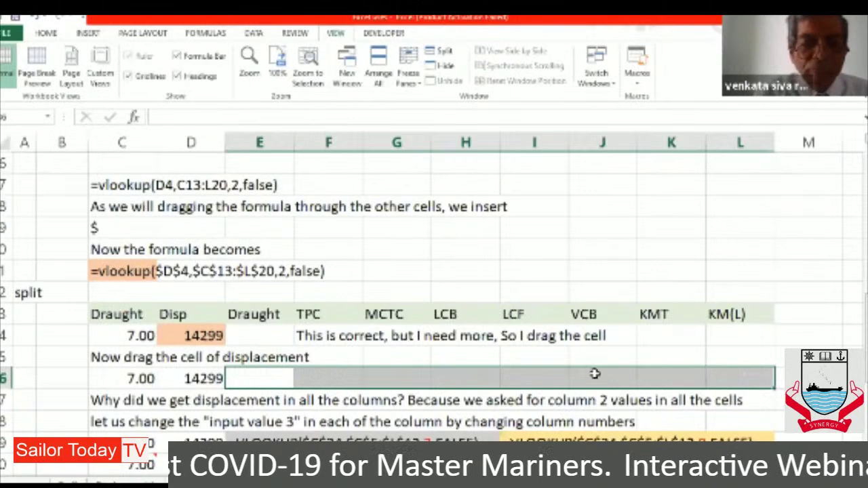
left_click(189, 377)
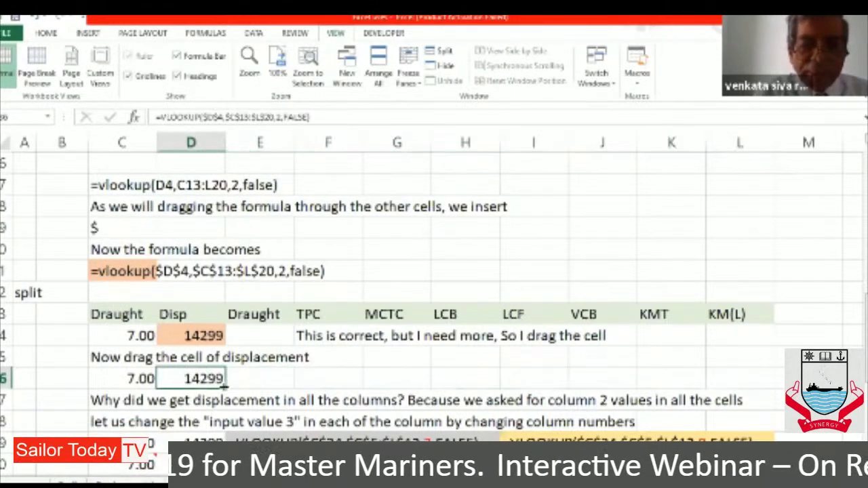
left_click_drag(226, 384, 612, 411)
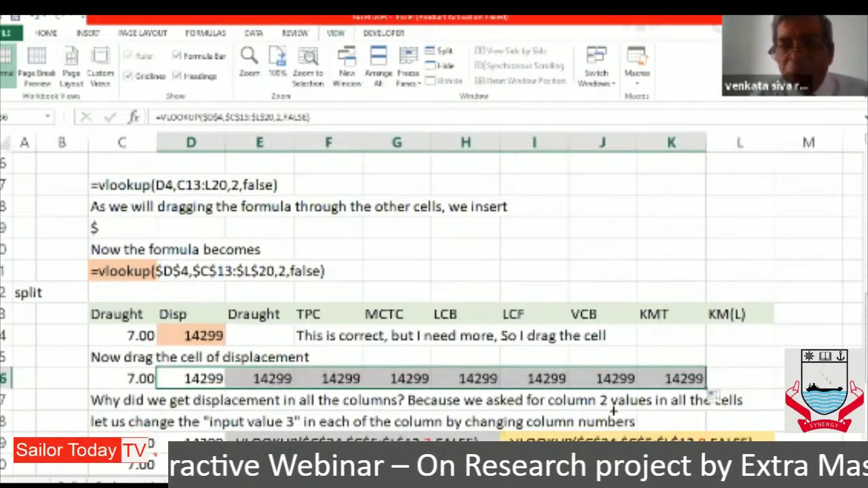
Examine the notes on changing the VLOOKUP column number and the example formulas for columns 3 and 9.
left_click(298, 401)
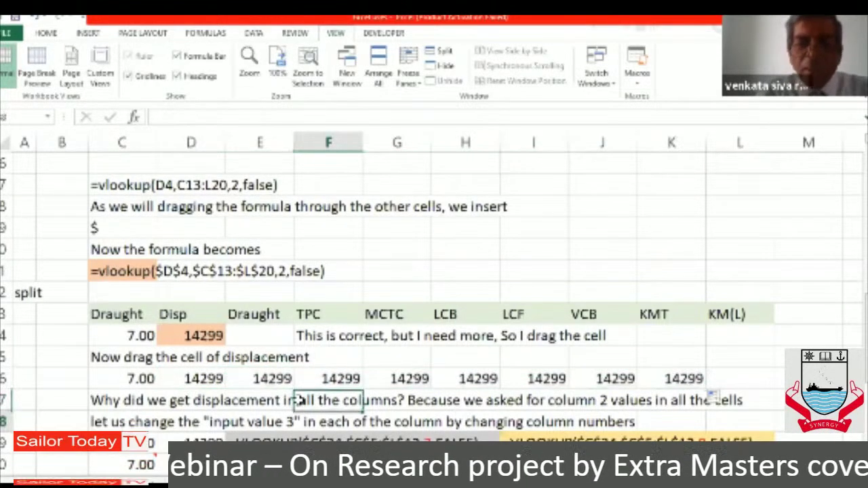
scroll(298, 400, "down", 1)
scroll(298, 401, "down", 2)
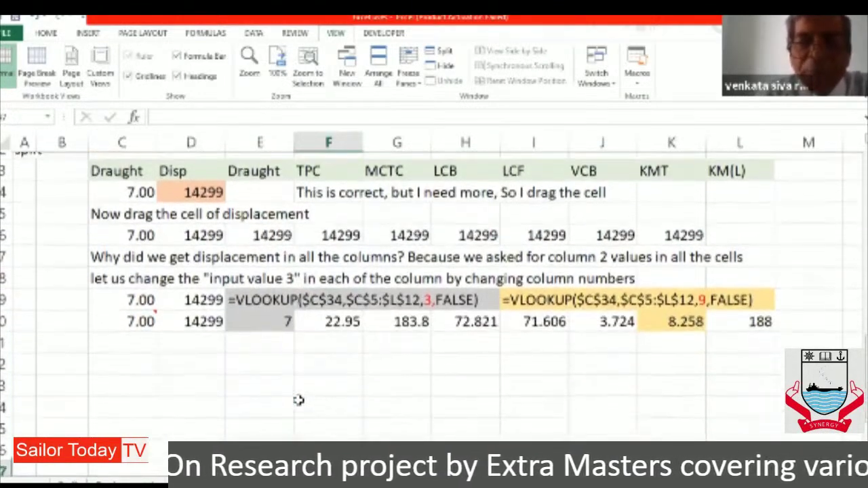
left_click(298, 400)
key("Up")
key("Up")
key("Up")
key("Up")
key("Up")
key("Up")
key("Up")
key("Down")
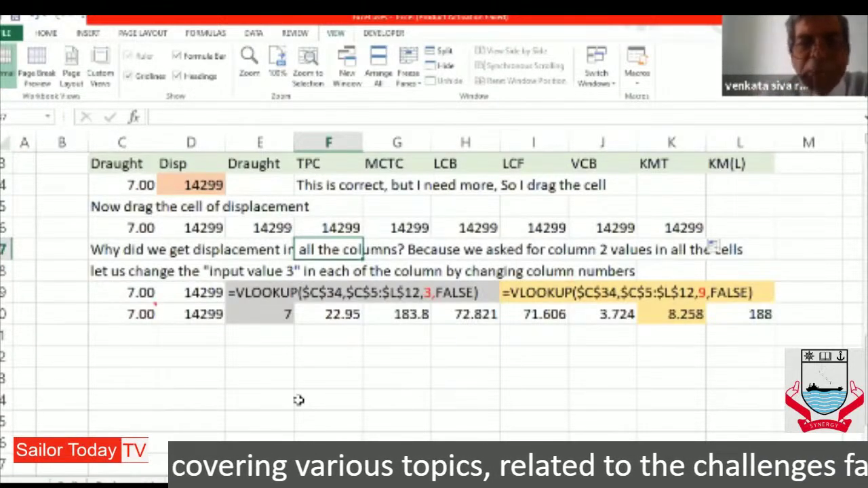
left_click(245, 290)
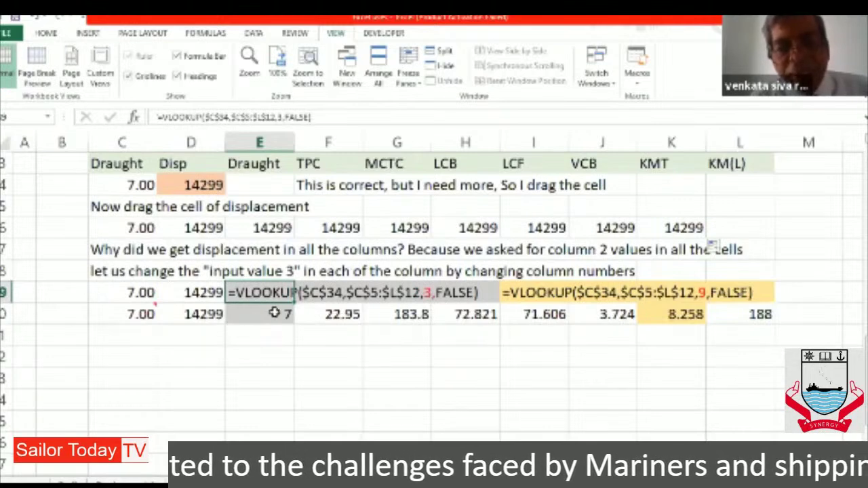
left_click(692, 313)
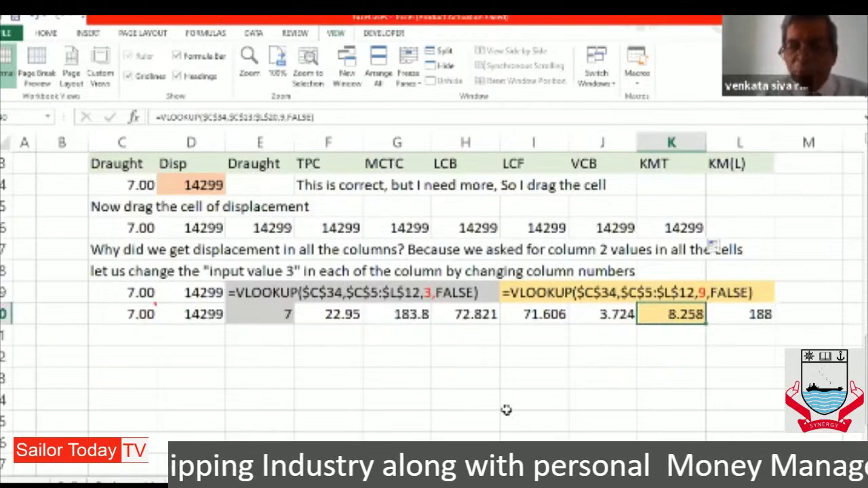
Go to the Interpolation, Ratio worksheet and examine the top line and bottom line lookup formulas for the given draught.
key("ctrl+Page_Up")
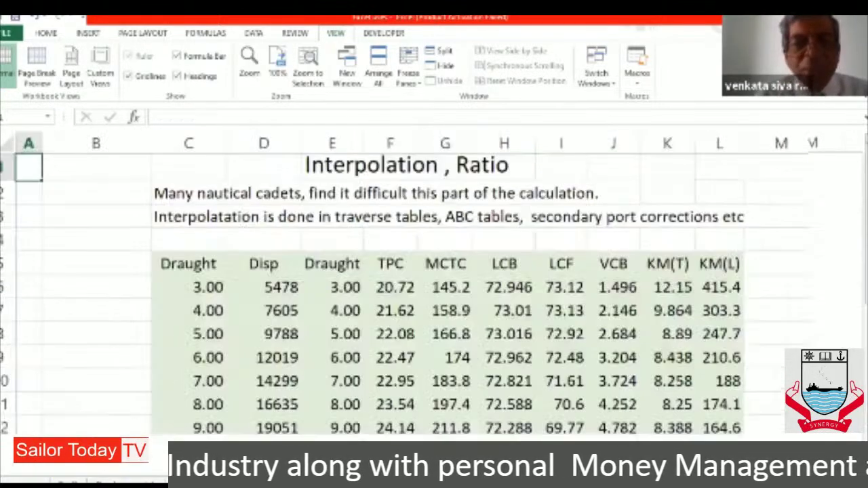
left_click(413, 384)
key("Down")
key("Down")
key("Down")
key("Down")
key("Down")
key("Down")
key("Down")
key("Down")
key("Down")
key("Down")
key("Down")
key("Down")
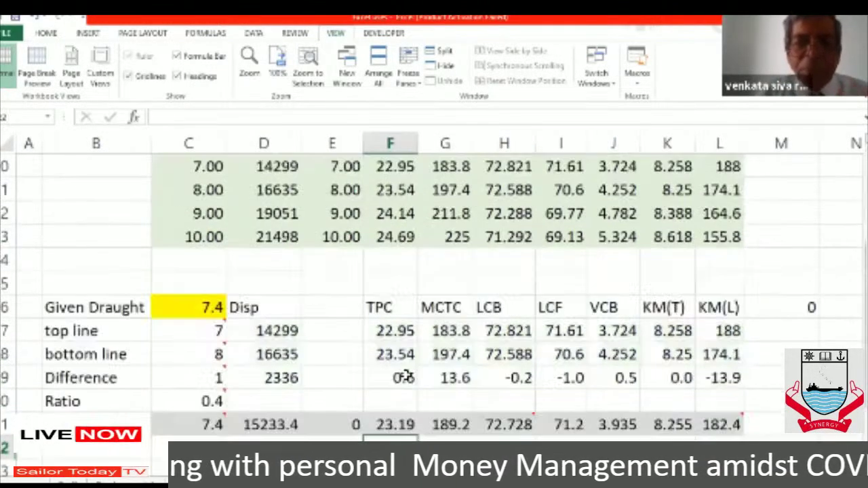
scroll(405, 377, "down", 3)
mouse_move(184, 261)
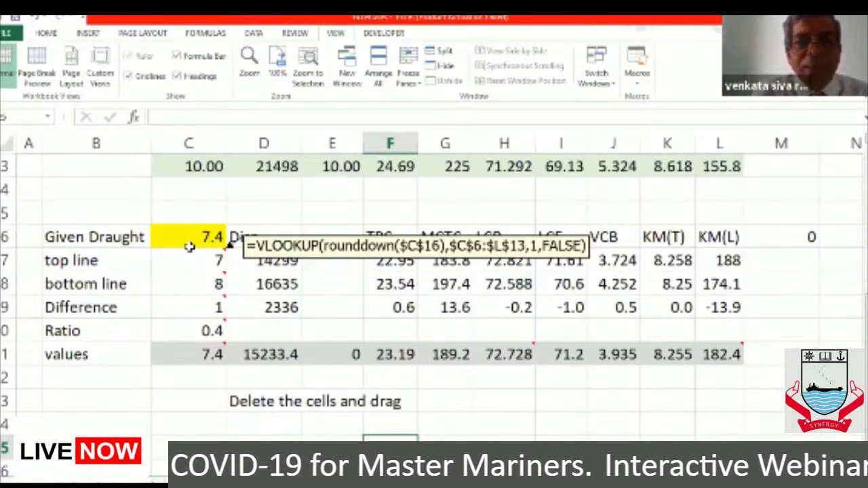
left_click(197, 281)
left_click(191, 268)
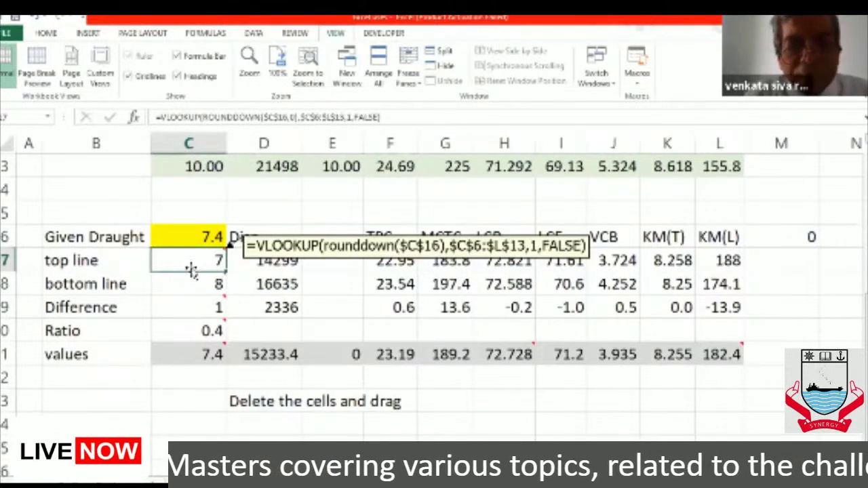
left_click(194, 286)
mouse_move(192, 258)
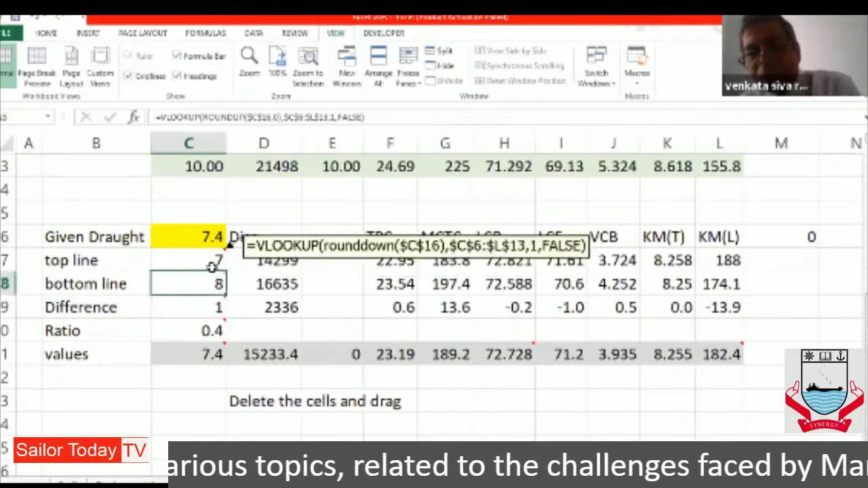
Examine the interpolated displacement formula in the values row and the note explaining how the ratio is calculated.
left_click(268, 351)
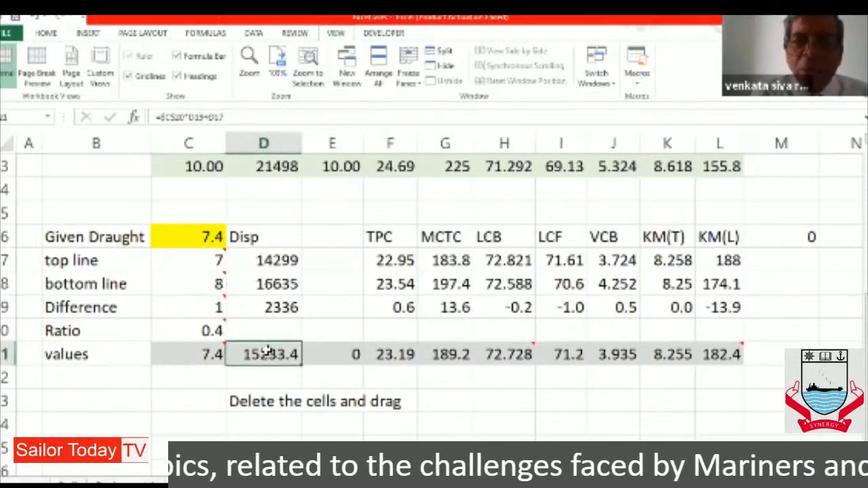
mouse_move(193, 326)
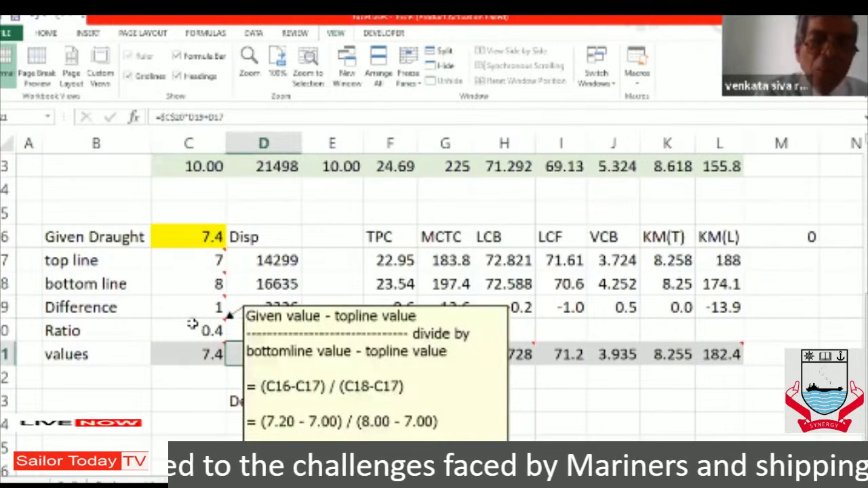
left_click(170, 379)
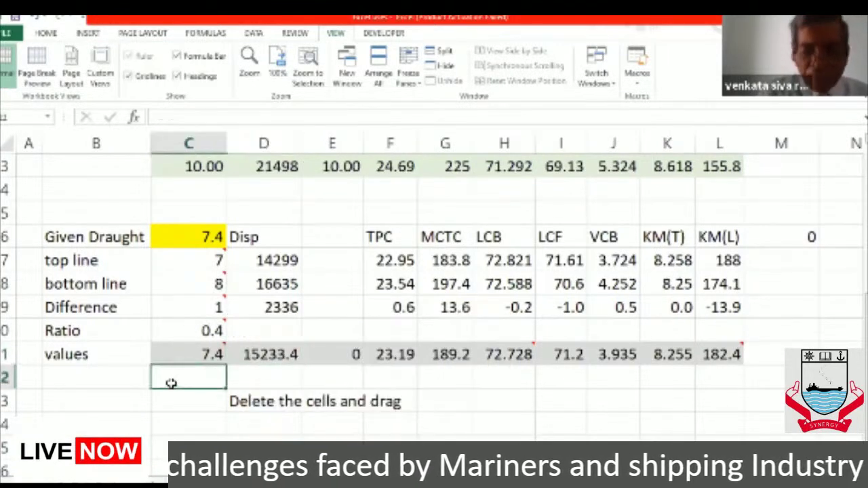
key("Down")
key("Down")
key("Down")
key("Down")
key("Down")
key("Down")
key("Down")
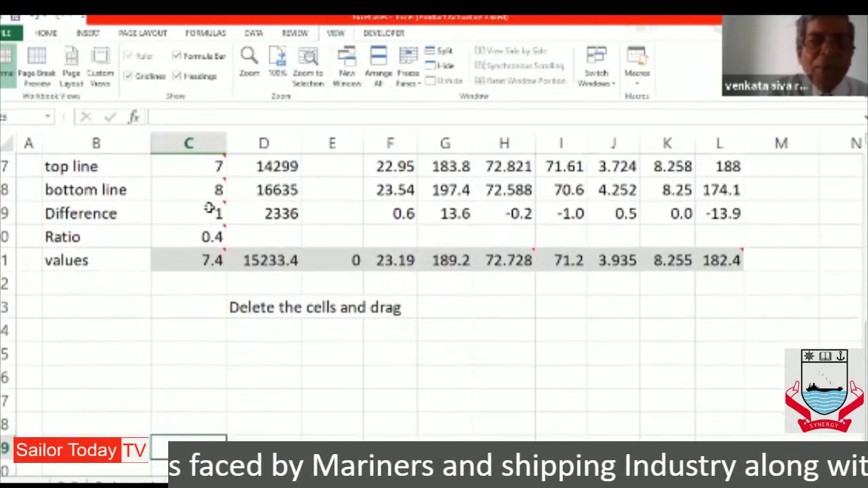
mouse_move(204, 234)
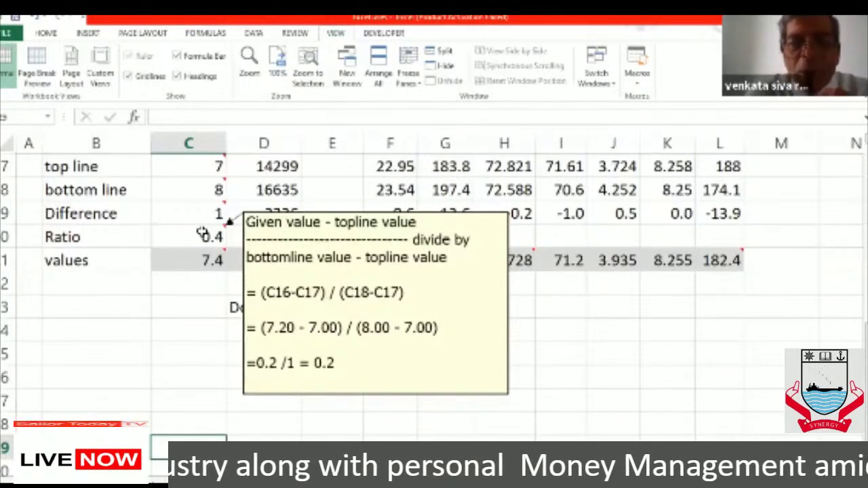
mouse_move(209, 268)
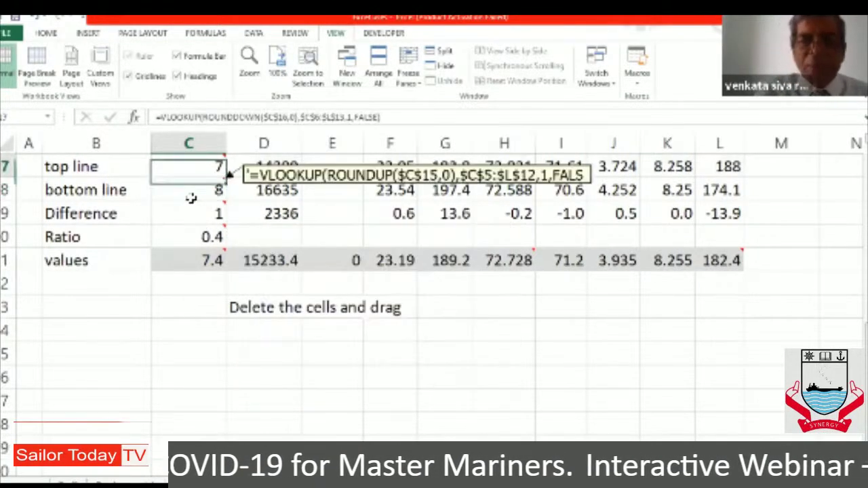
scroll(192, 198, "up", 1)
scroll(191, 198, "up", 1)
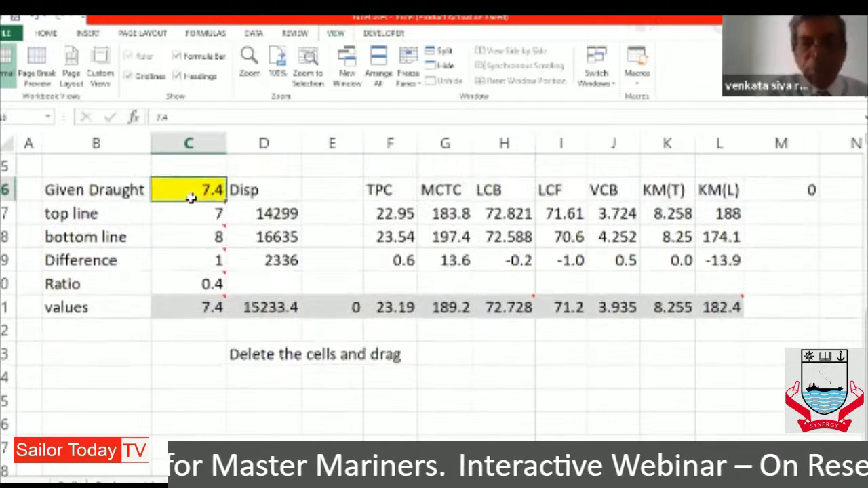
Set the given draught to 7.2 and examine the interpolation formula for the draught in the values row.
type("7.2")
key("Return")
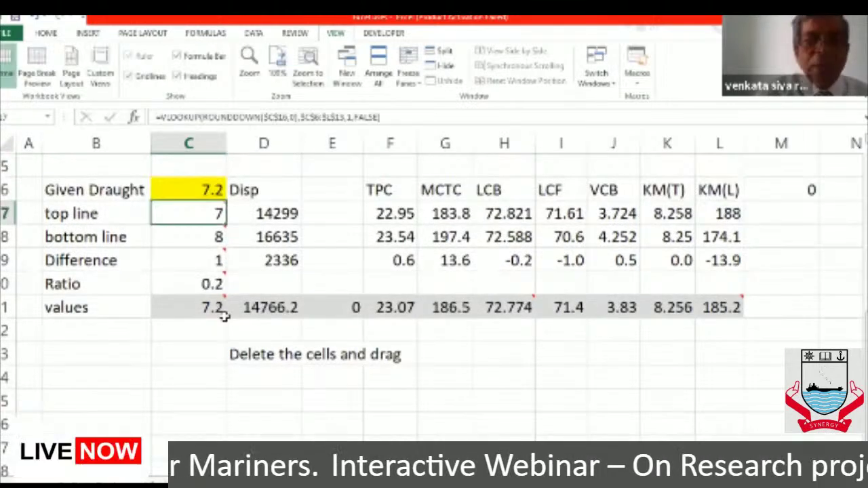
left_click(223, 307)
double_click(223, 307)
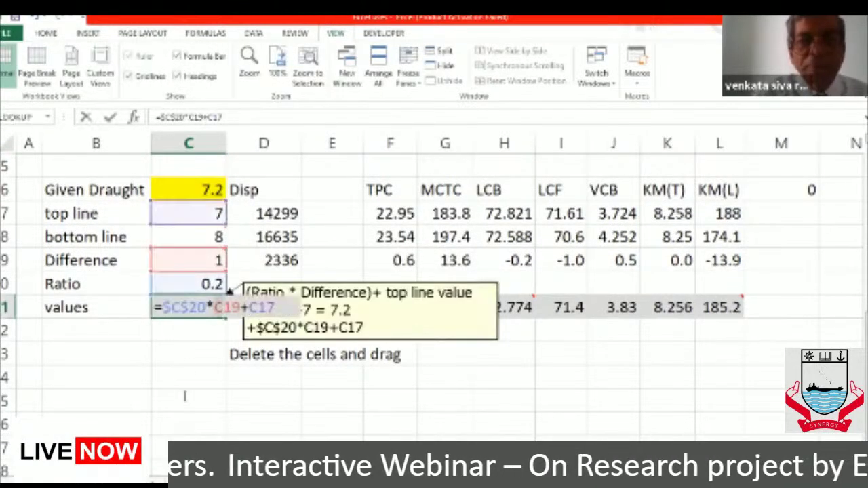
key("Escape")
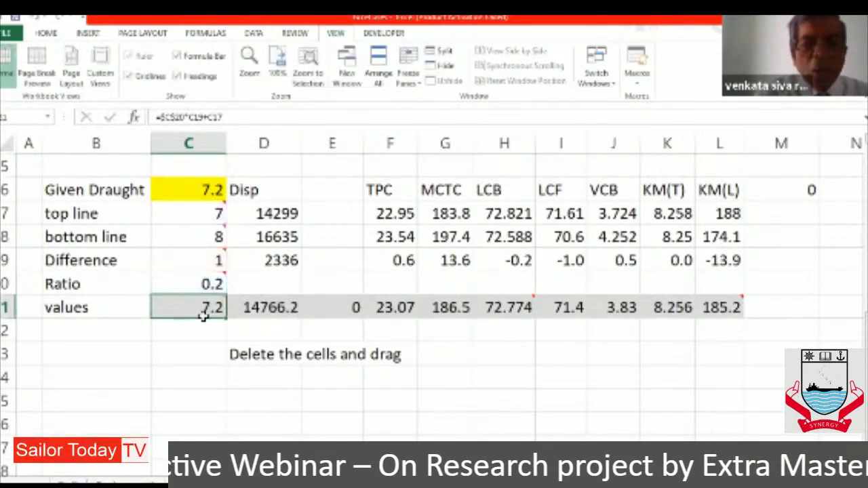
mouse_move(201, 309)
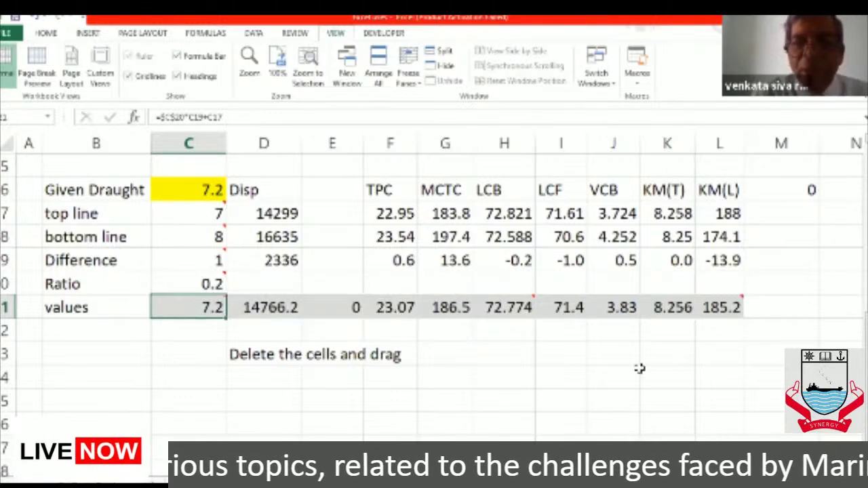
Clear the interpolated values in E21:L21 and fill the displacement formula from D21 across to L21.
left_click_drag(353, 308, 713, 310)
key("Delete")
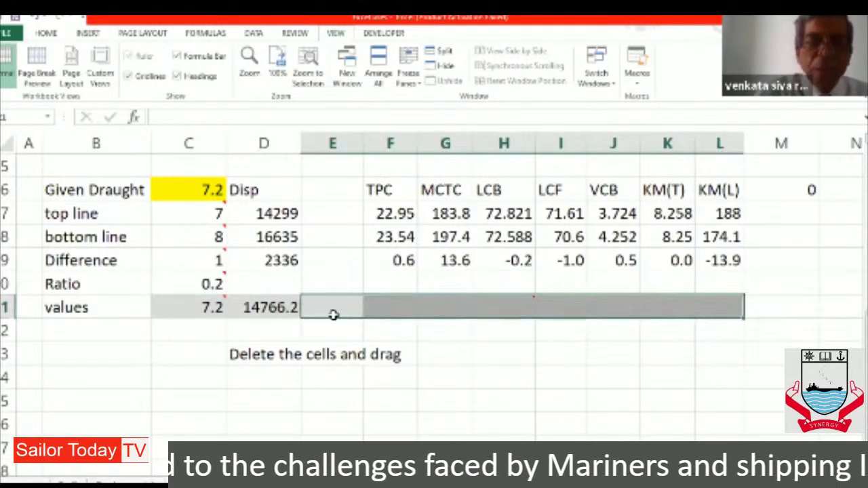
left_click(268, 308)
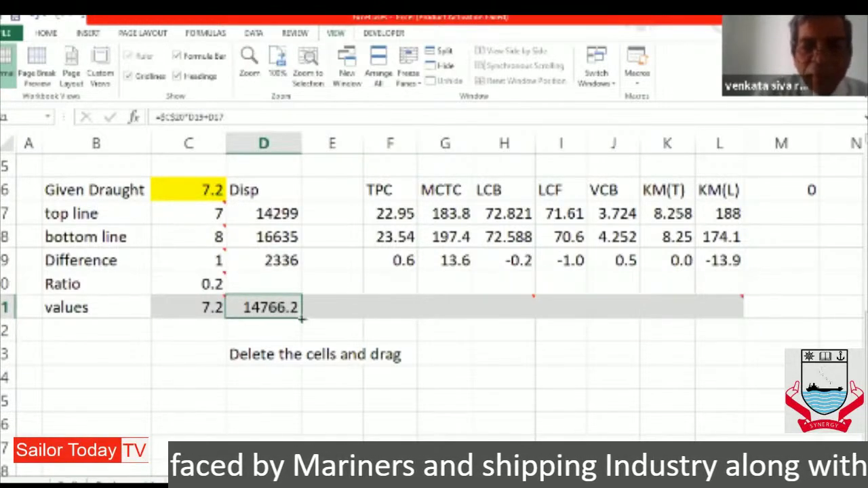
left_click_drag(301, 318, 728, 306)
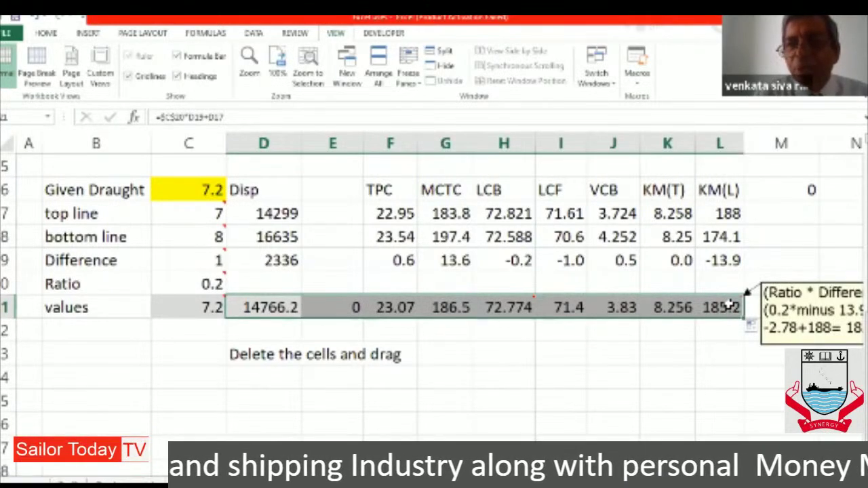
mouse_move(526, 305)
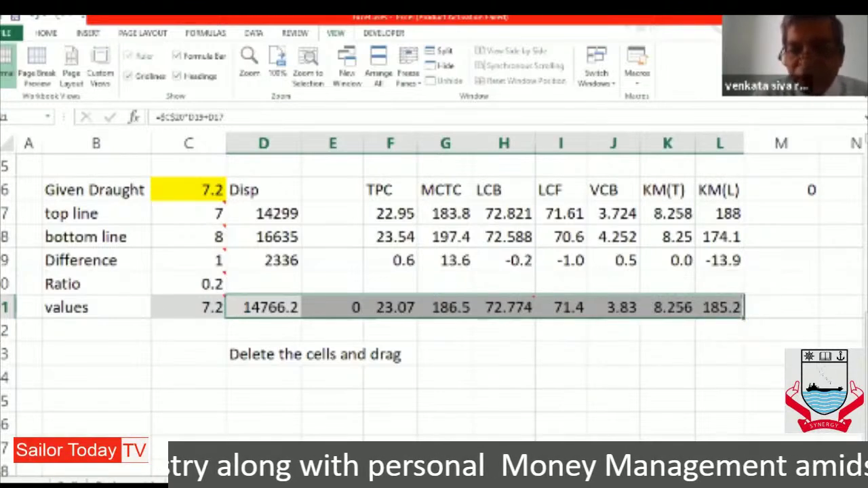
Go to the worksheet that finds hydrostatic particulars for a given displacement and try a displacement of 25000.
key("ctrl+Page_Down")
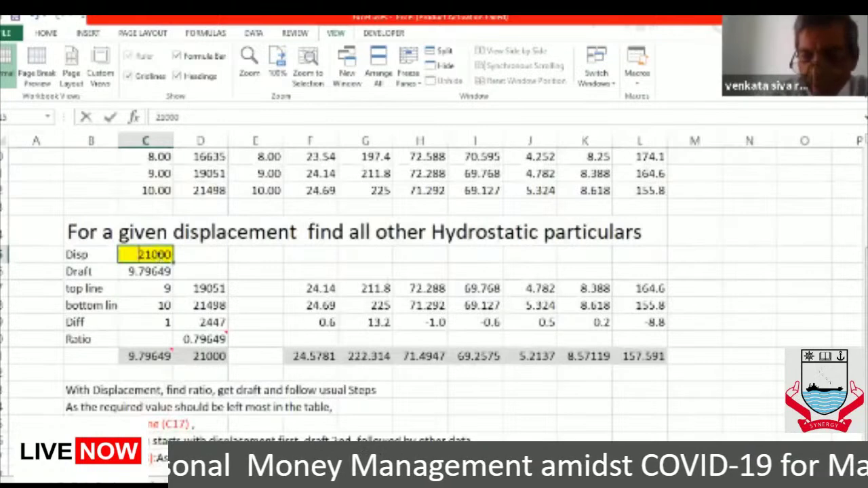
type("25000")
key("Return")
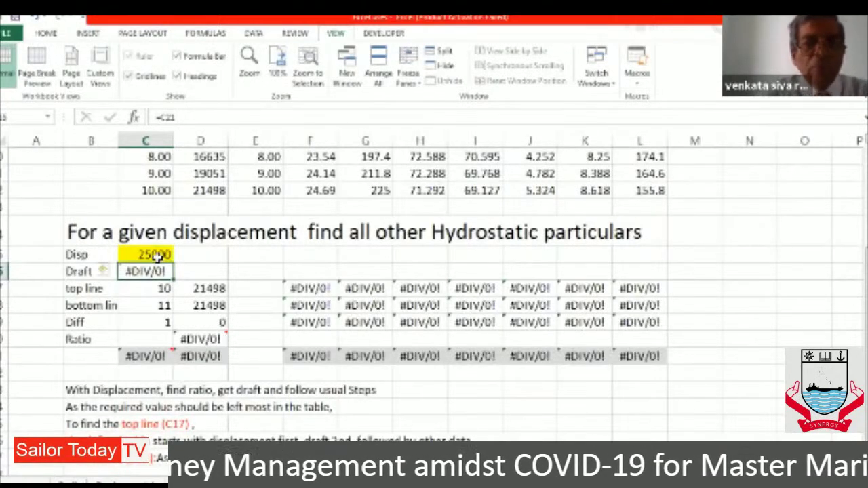
Set the given displacement to 20000.
left_click(156, 254)
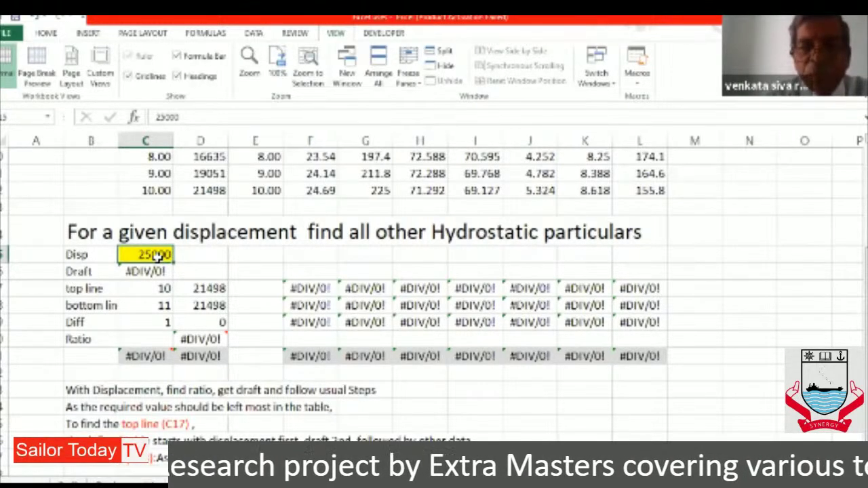
type("20000")
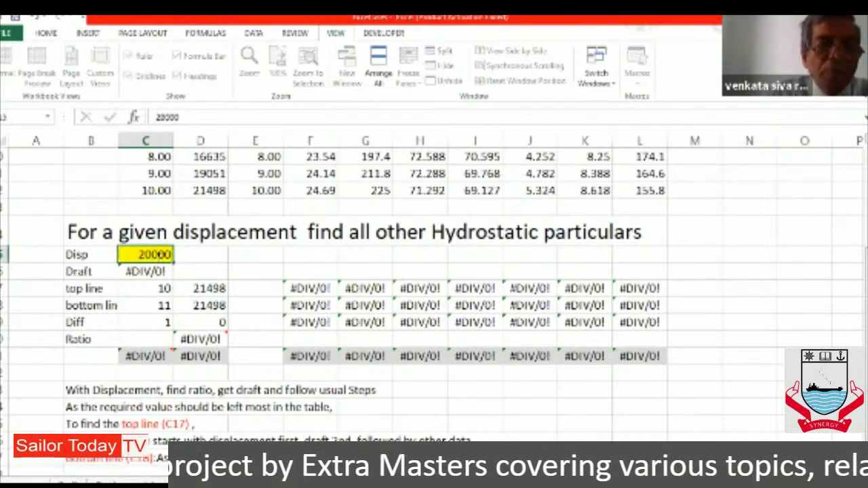
key("Return")
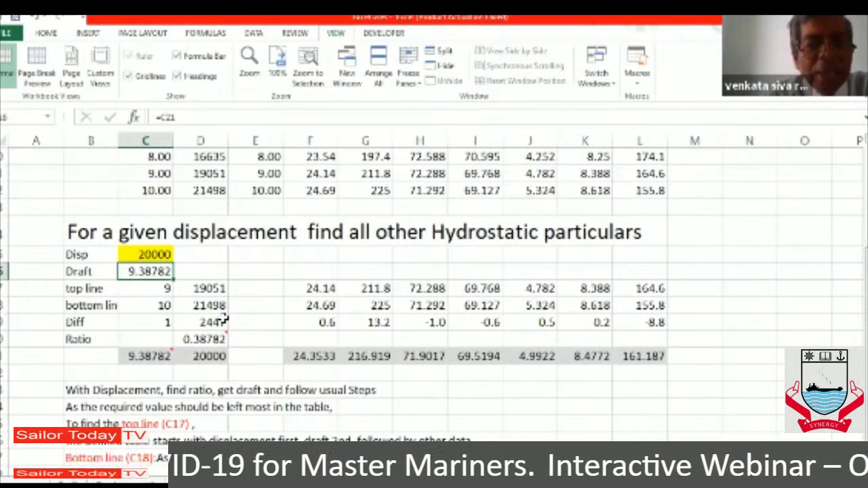
Examine the interpolation formulas in the shaded results row, from the draft in C21 across to H21.
key("Down")
key("Down")
key("Down")
key("Down")
key("Down")
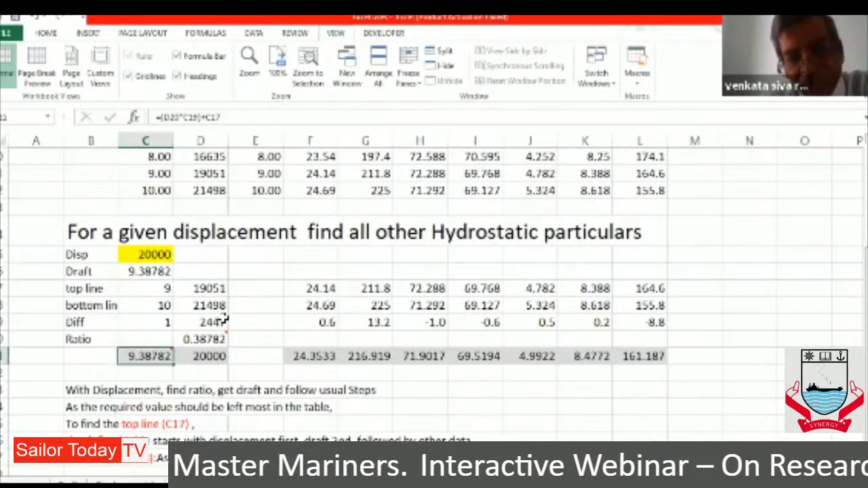
key("Right")
key("Right")
key("Right")
key("Right")
key("Right")
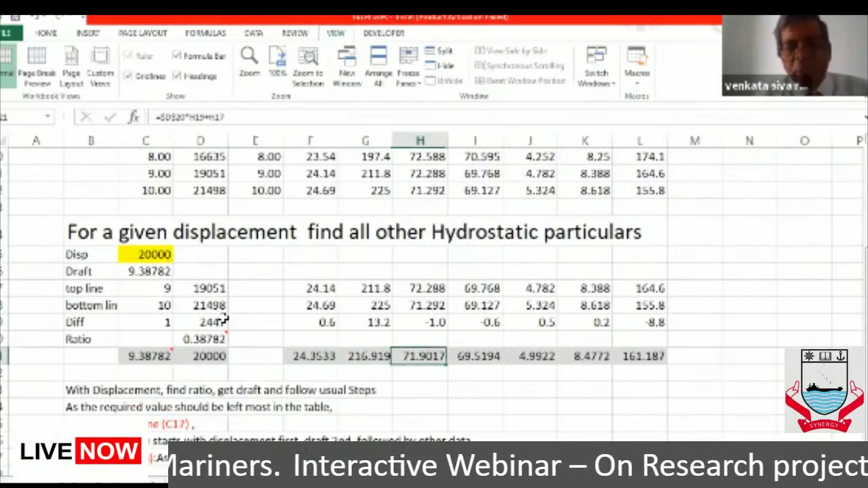
key("Down")
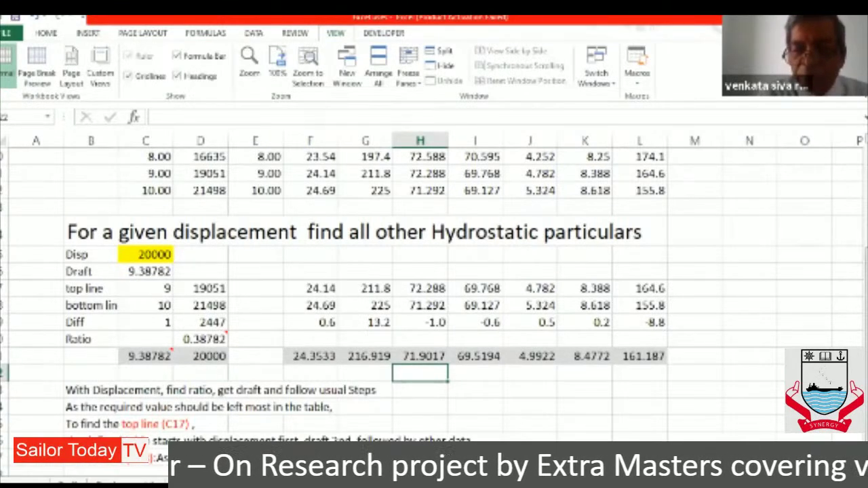
Try to open the webinar presentation linked from the displacement worksheet.
scroll(508, 416, "down", 1)
left_click(510, 426)
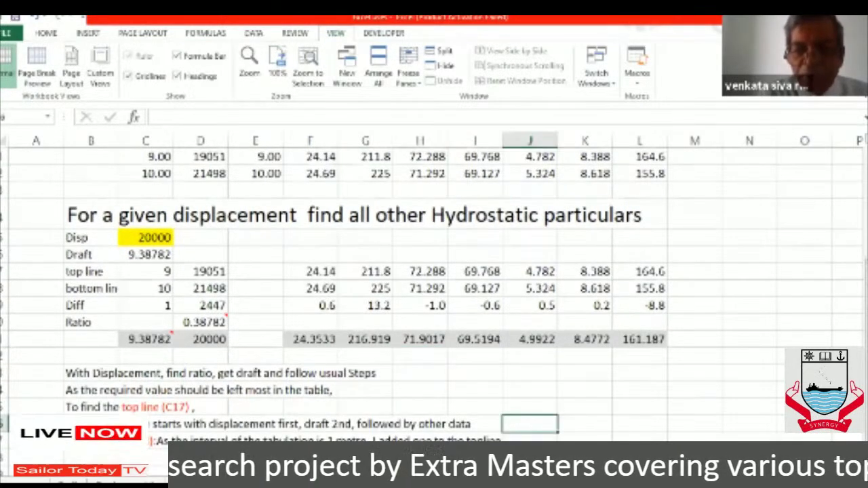
left_click(474, 358)
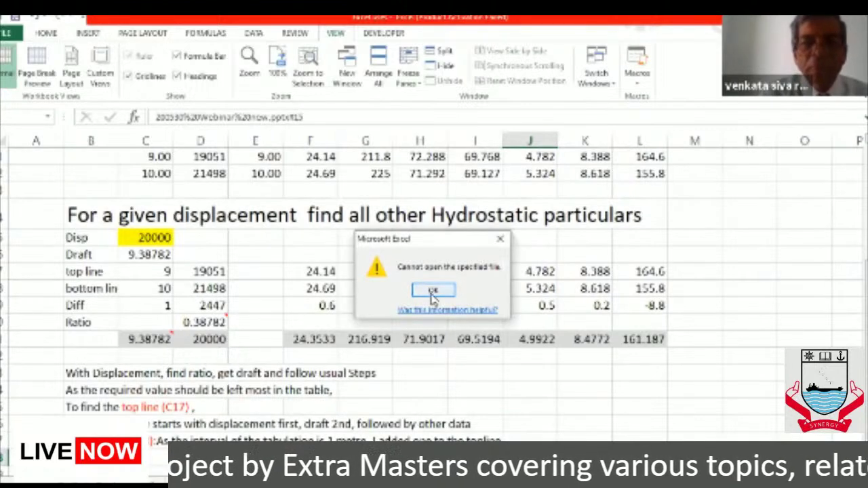
left_click(432, 291)
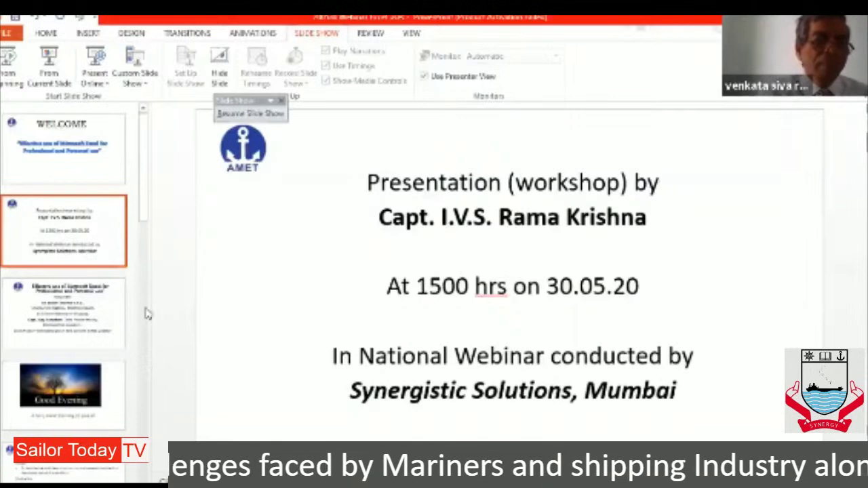
Switch to the PowerPoint presentation and select the workshop summary slide near the end of the deck.
left_click_drag(139, 199, 139, 406)
scroll(68, 271, "down", 10)
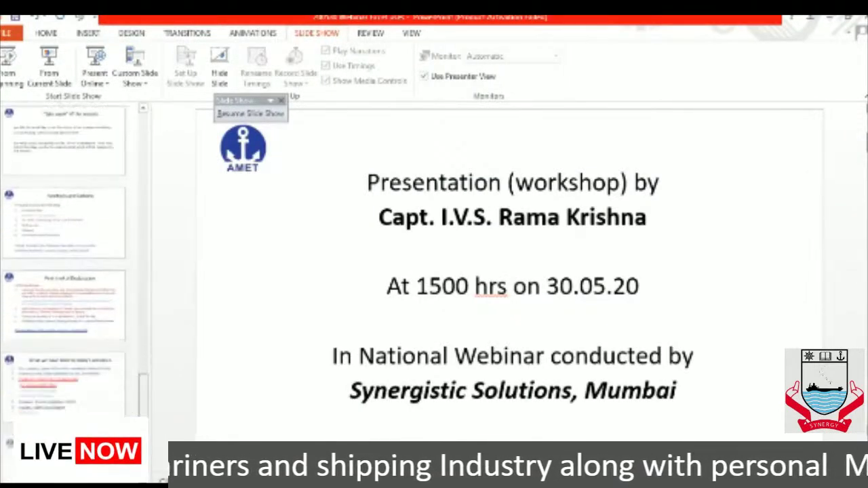
left_click(76, 339)
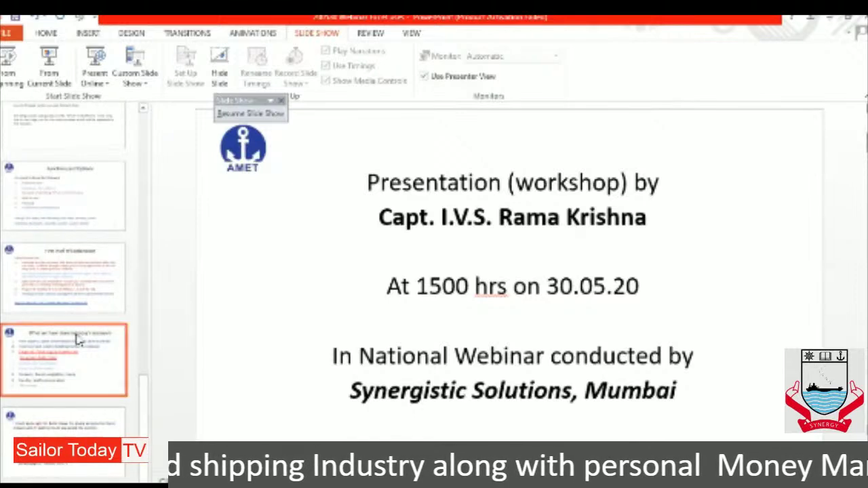